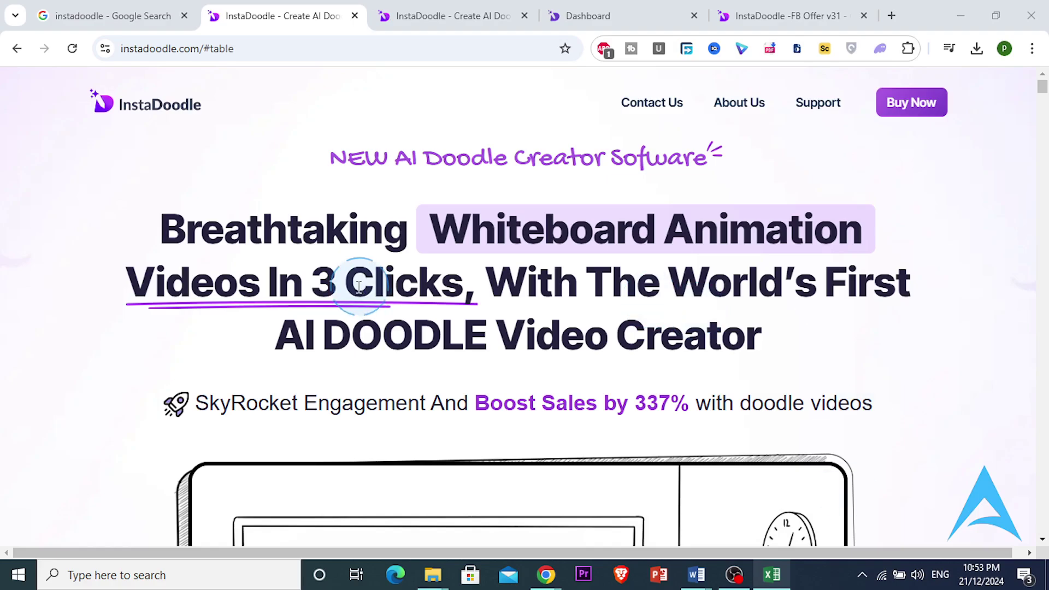
Scroll the InstaDoodle sales page and briefly play, then pause, the promo video.
scroll(359, 287, down, 2)
scroll(335, 268, up, 2)
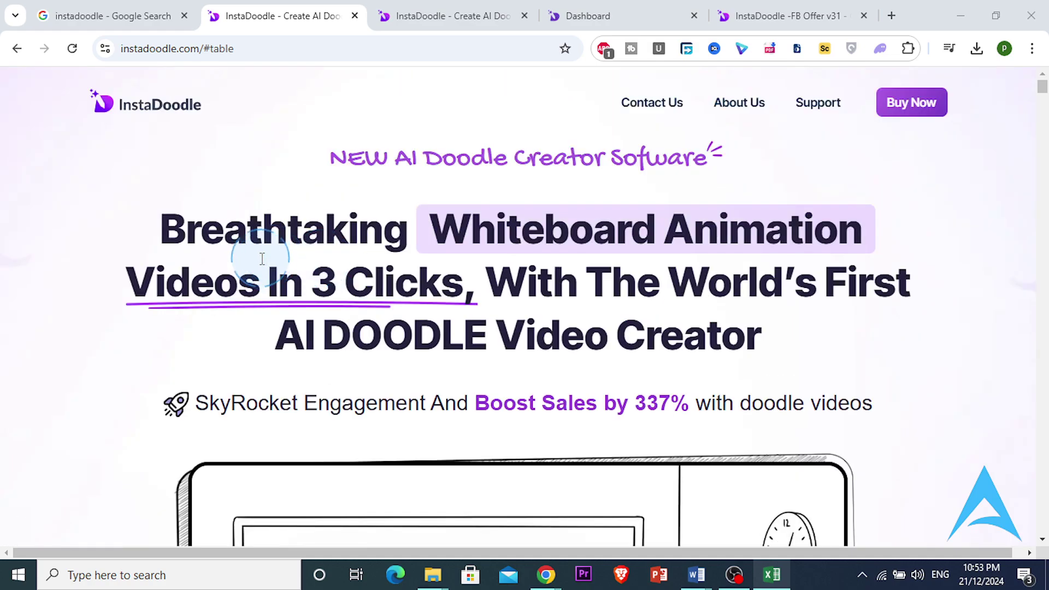
scroll(264, 260, down, 4)
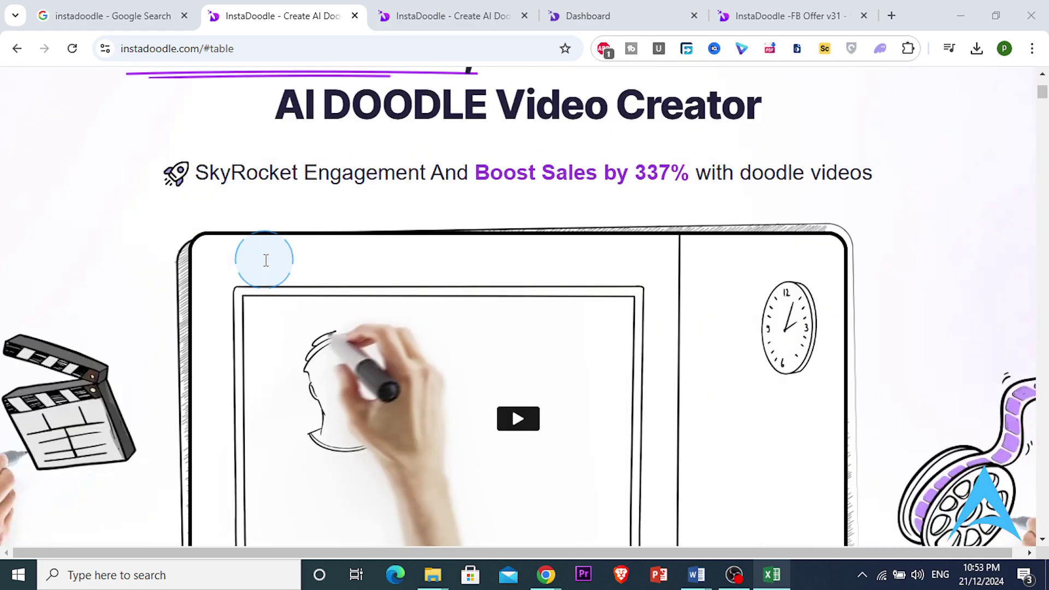
scroll(266, 260, down, 3)
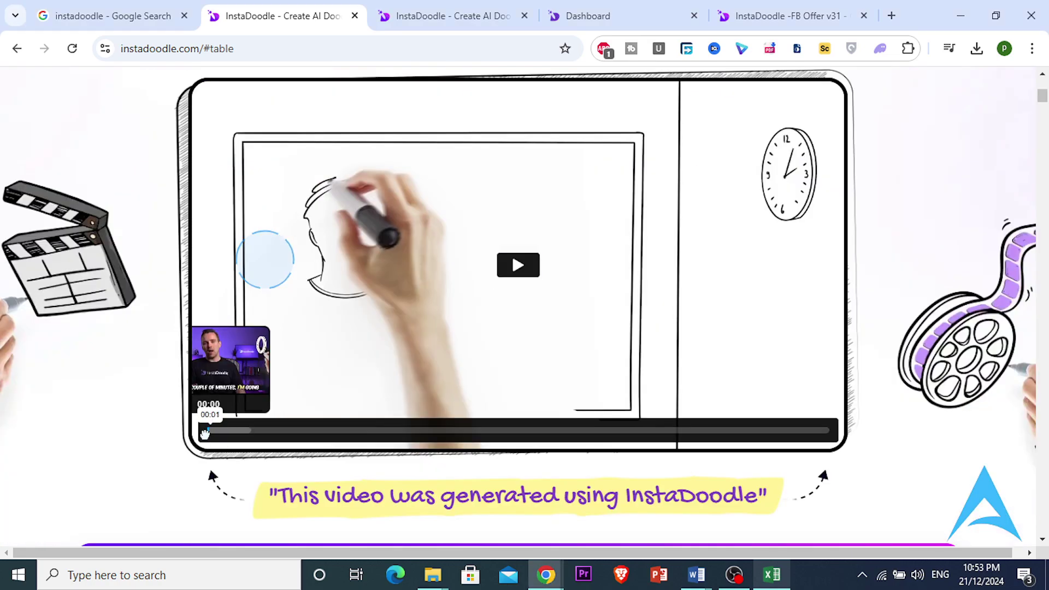
click(204, 433)
click(517, 266)
scroll(511, 289, up, 2)
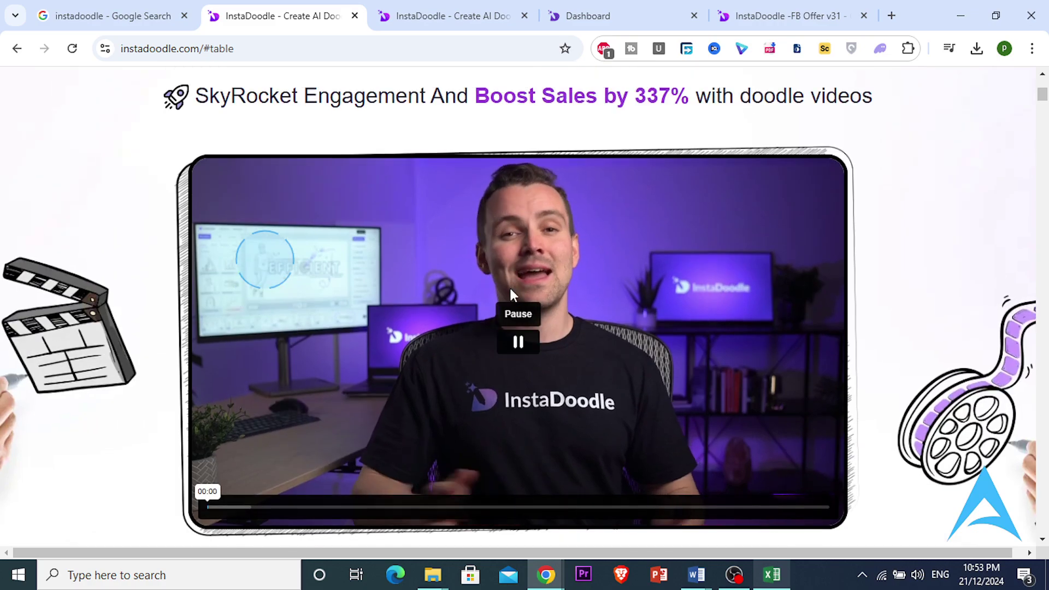
click(518, 342)
scroll(527, 206, up, 4)
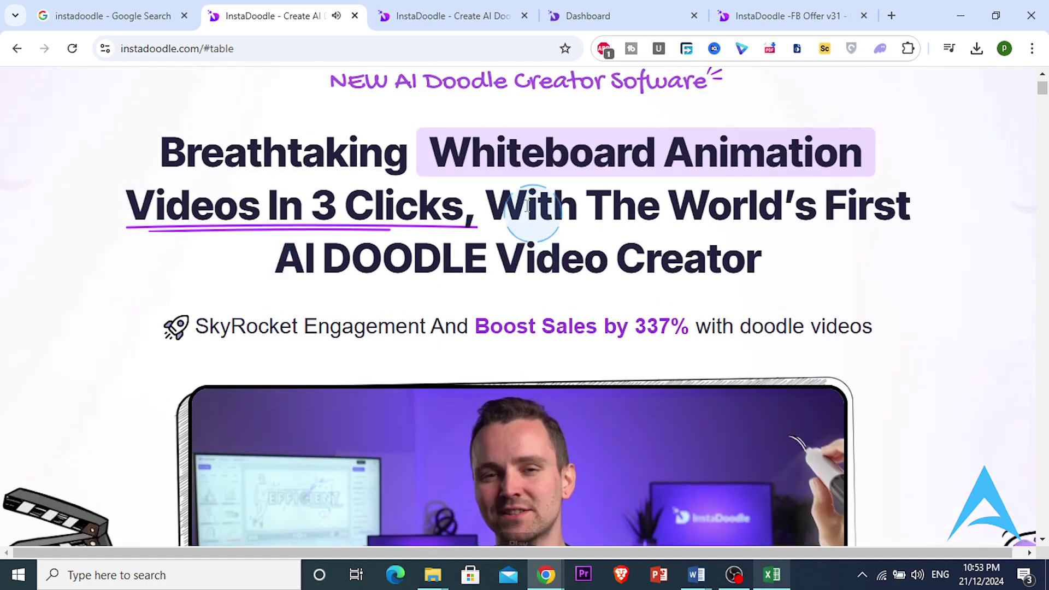
Highlight the headline, the AI DOODLE text and several feature bullets on the sales page.
drag(420, 156, 465, 205)
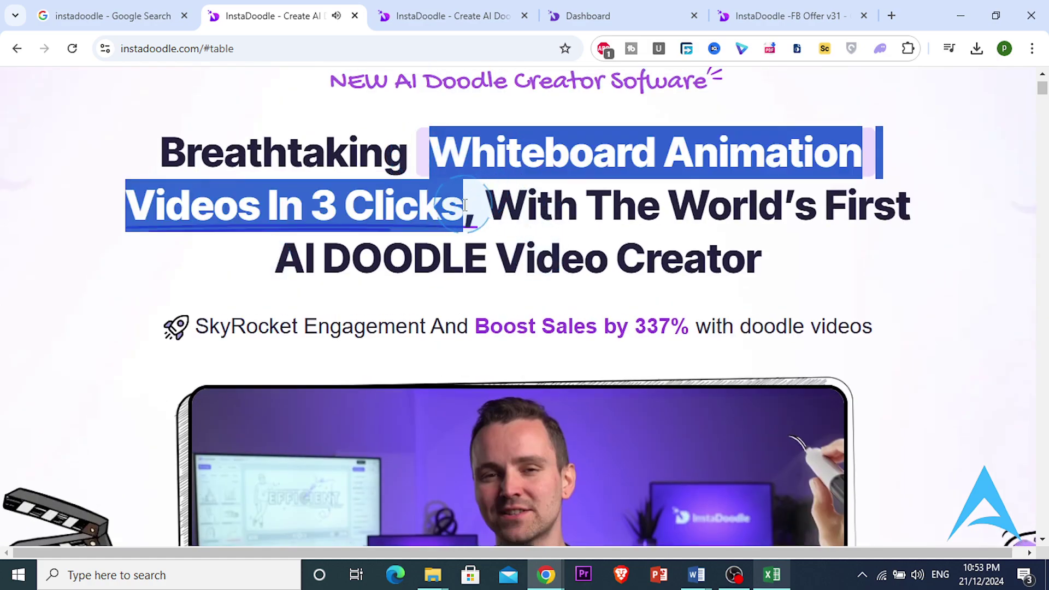
click(279, 257)
drag(223, 276, 597, 274)
click(585, 274)
scroll(584, 279, down, 5)
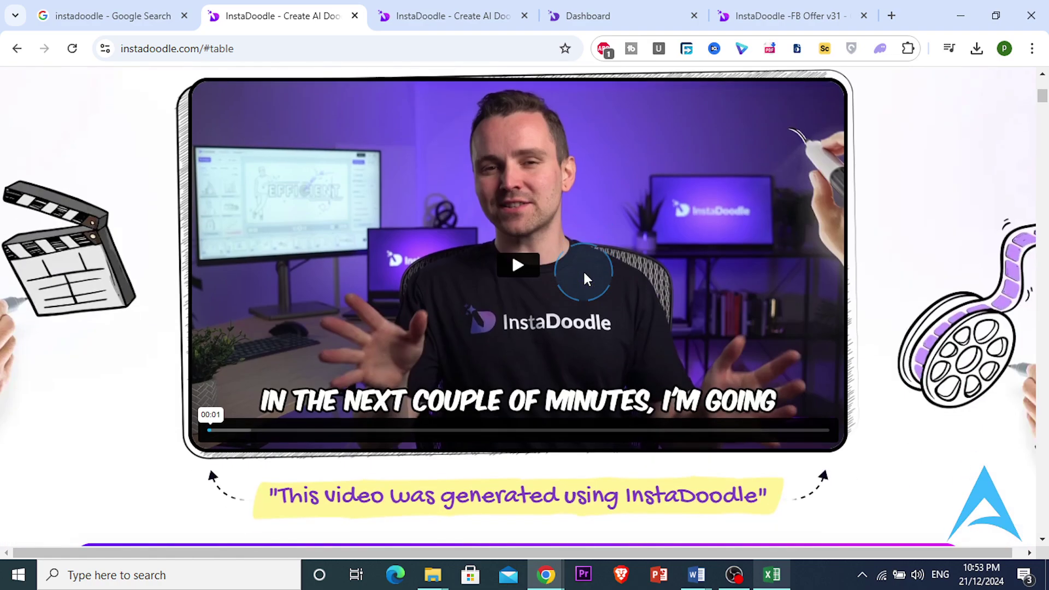
scroll(585, 279, down, 5)
drag(121, 299, 387, 285)
click(424, 284)
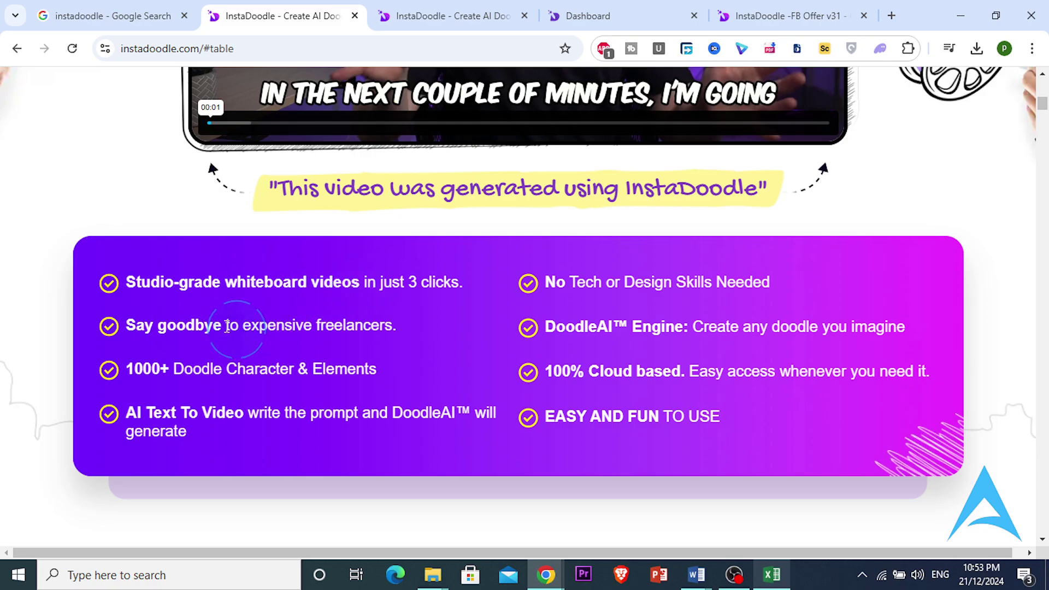
drag(126, 282, 438, 282)
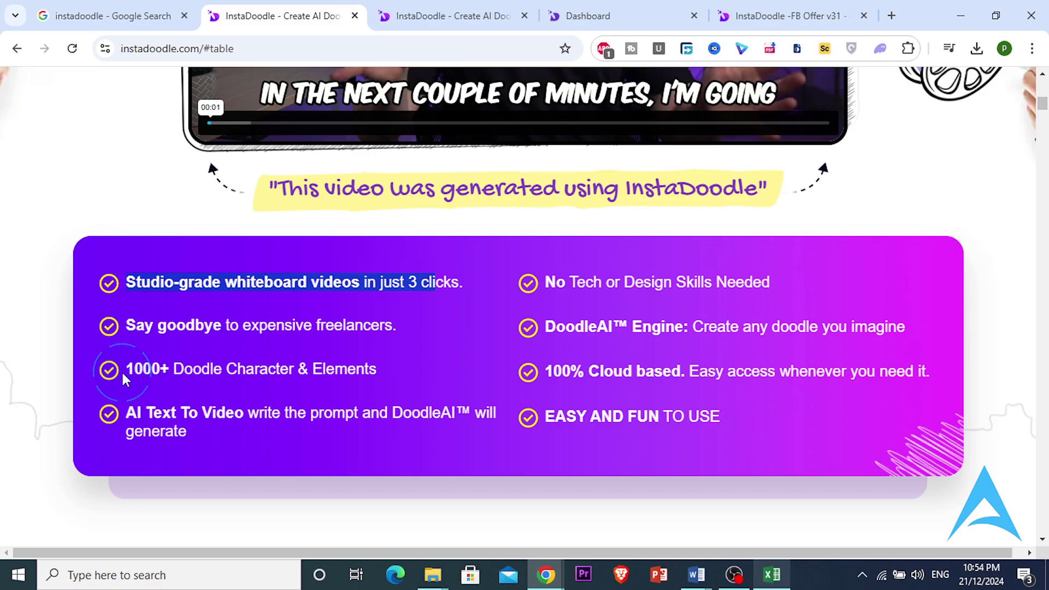
drag(126, 371, 371, 370)
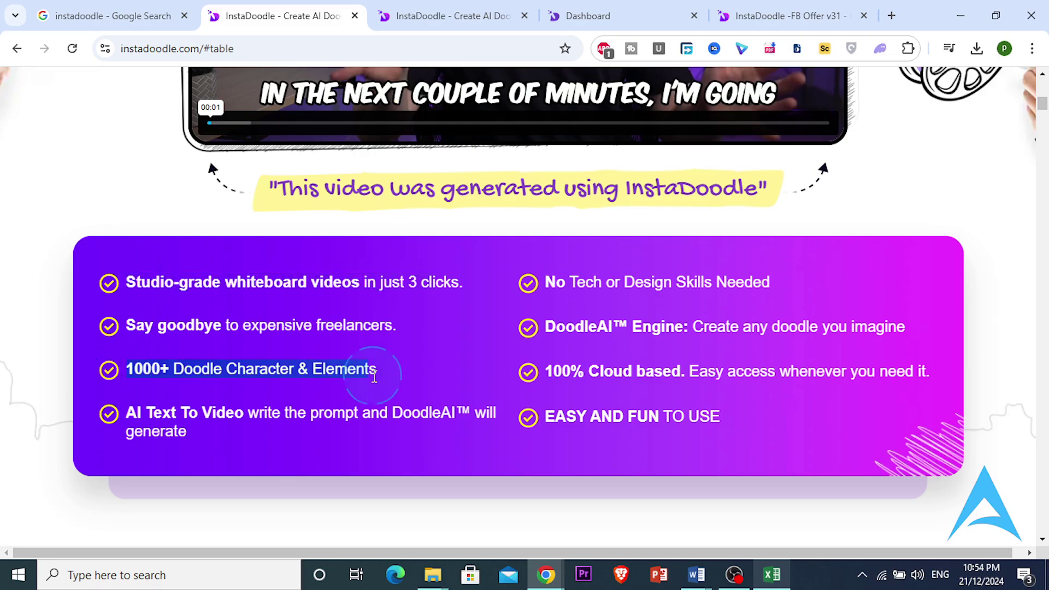
drag(125, 327, 436, 335)
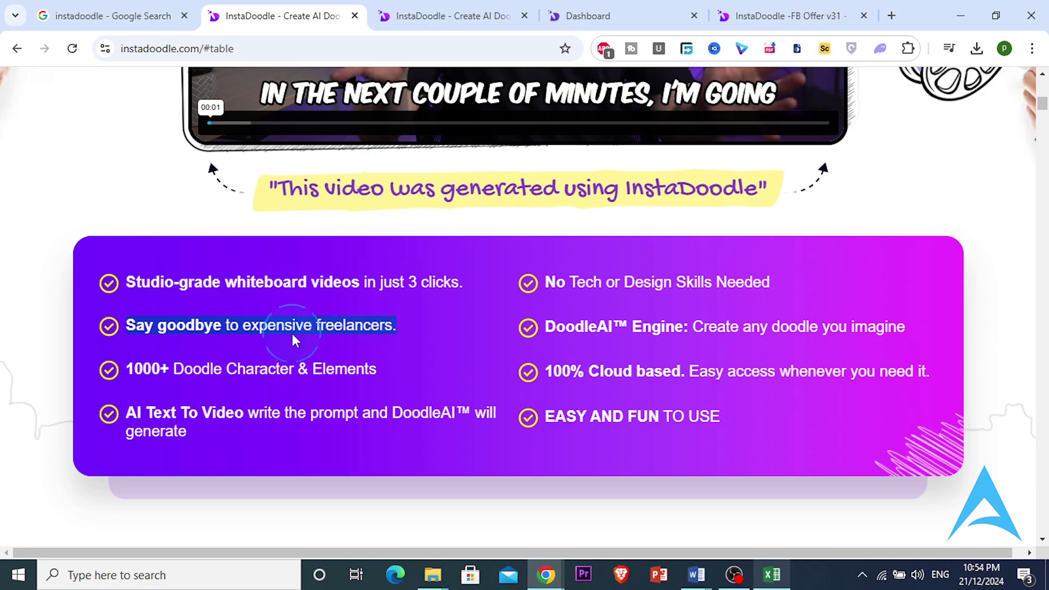
click(206, 320)
Highlight the Say goodbye and AI Text To Video feature lines, then scroll further down the page.
click(126, 331)
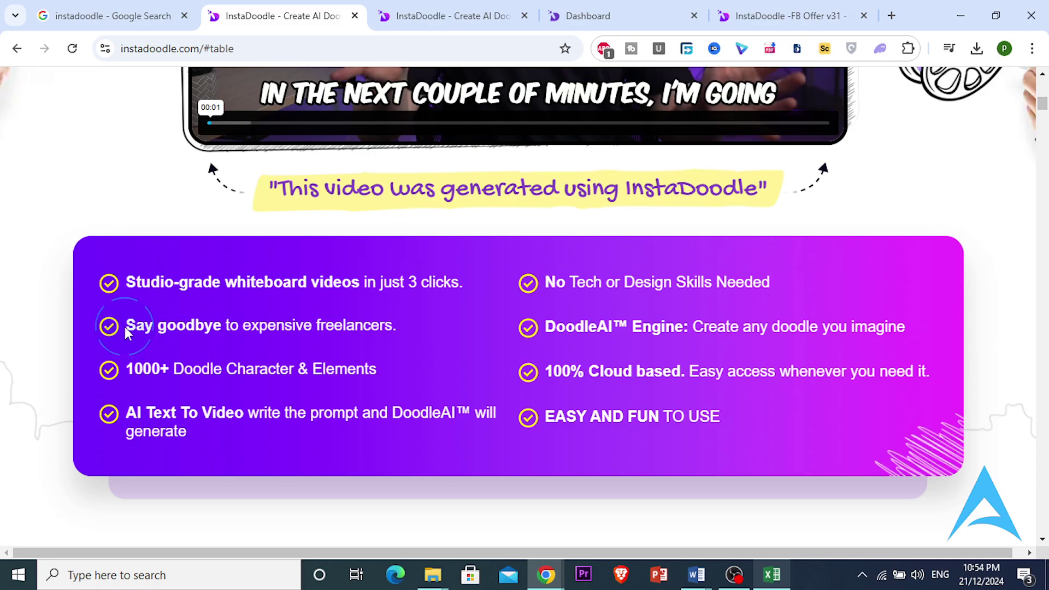
click(126, 332)
drag(126, 331, 386, 328)
mouse_move(127, 414)
mouse_down()
mouse_move(226, 418)
mouse_move(259, 466)
mouse_up()
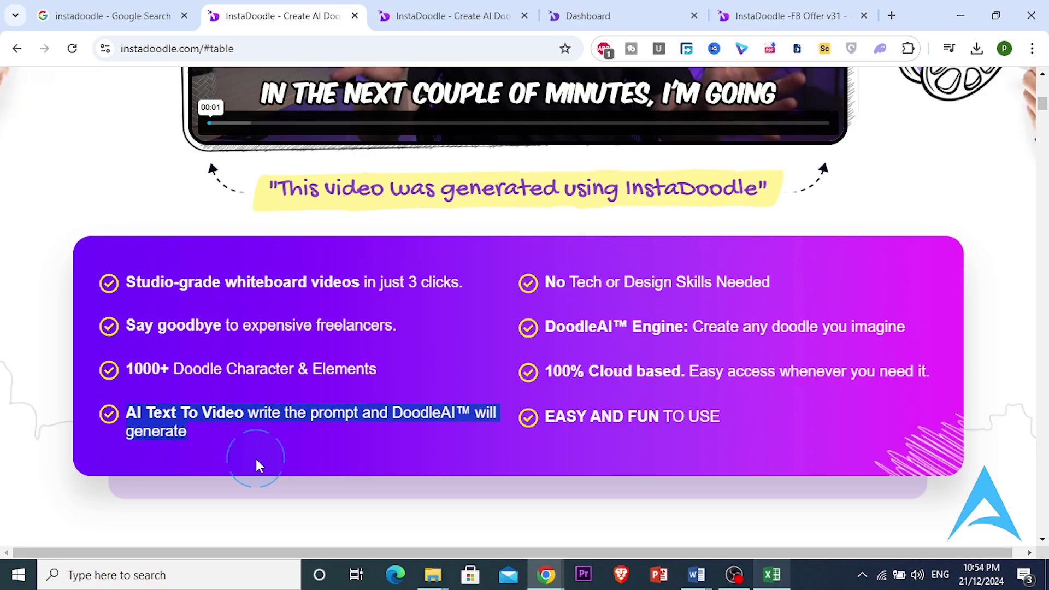
drag(111, 412, 179, 413)
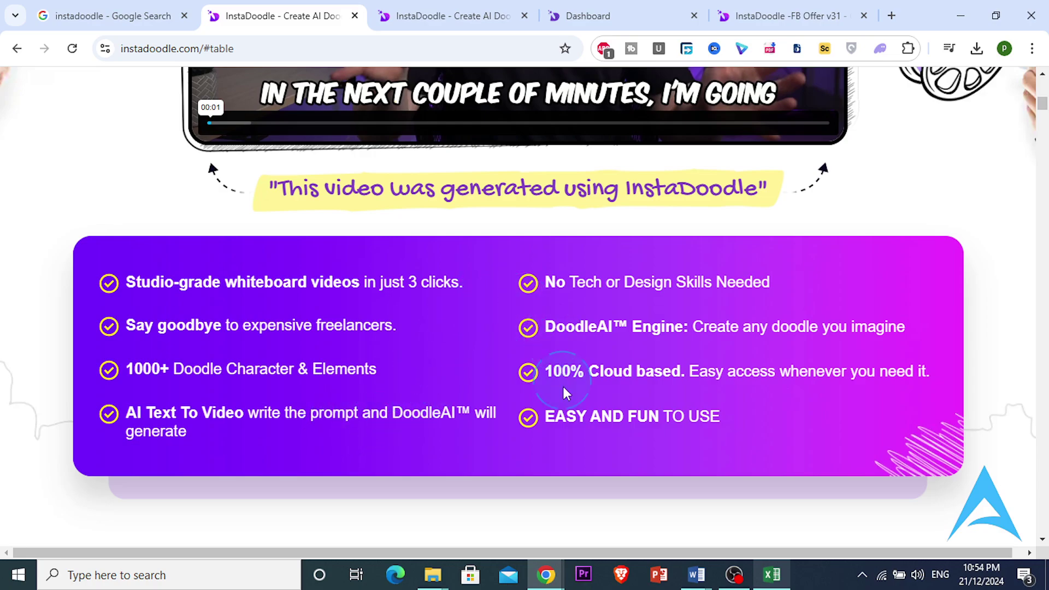
scroll(564, 392, down, 4)
scroll(543, 382, down, 8)
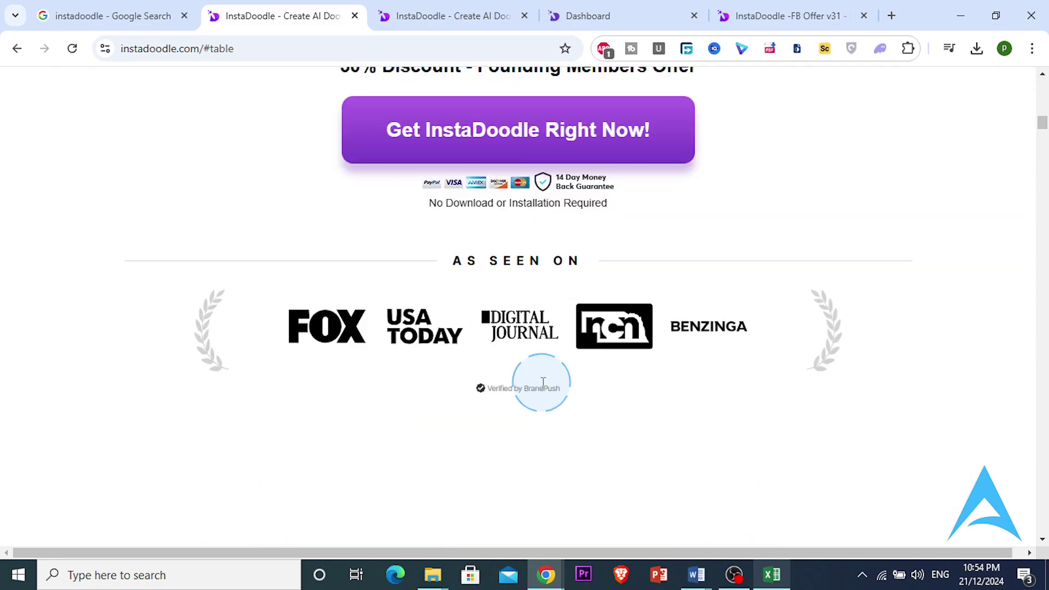
scroll(543, 381, down, 7)
scroll(526, 398, down, 8)
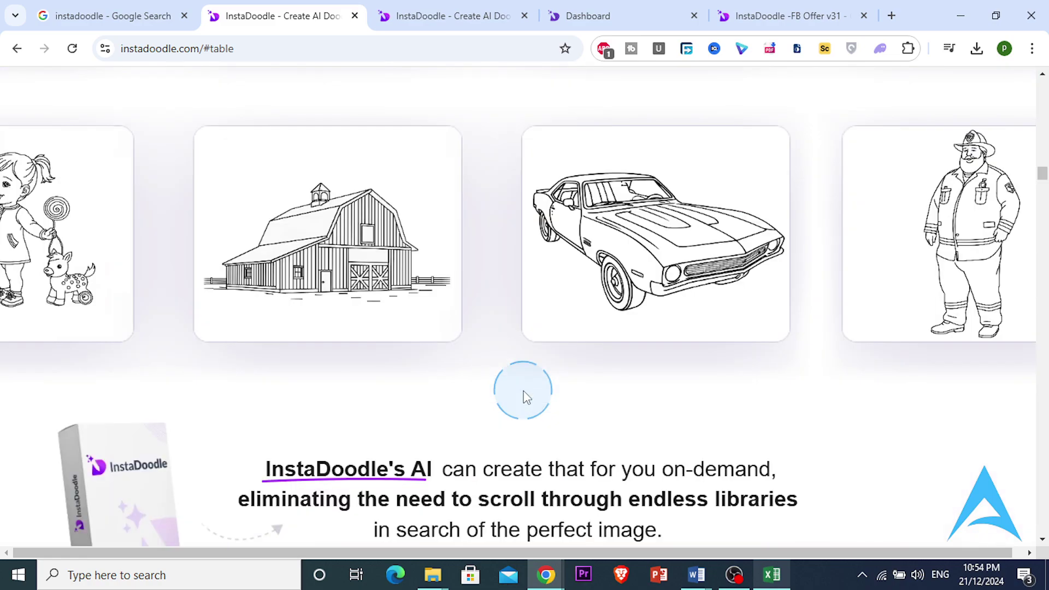
scroll(526, 398, up, 8)
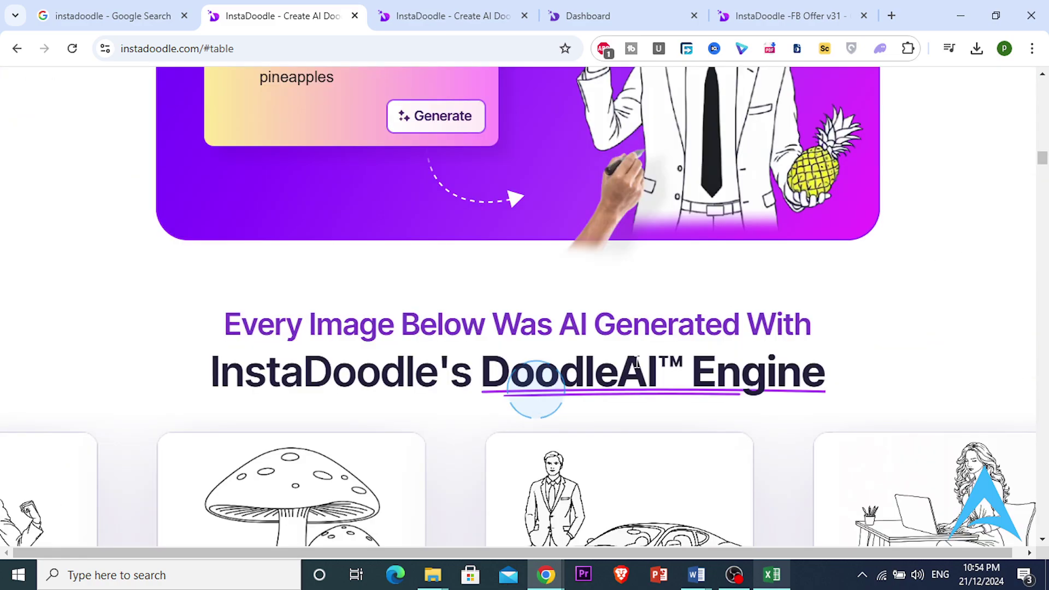
drag(1043, 158, 1047, 92)
On the InstaDoodle dashboard, create a new project using the AI Wizard option.
key(ctrl+Tab)
key(ctrl+Tab)
click(122, 305)
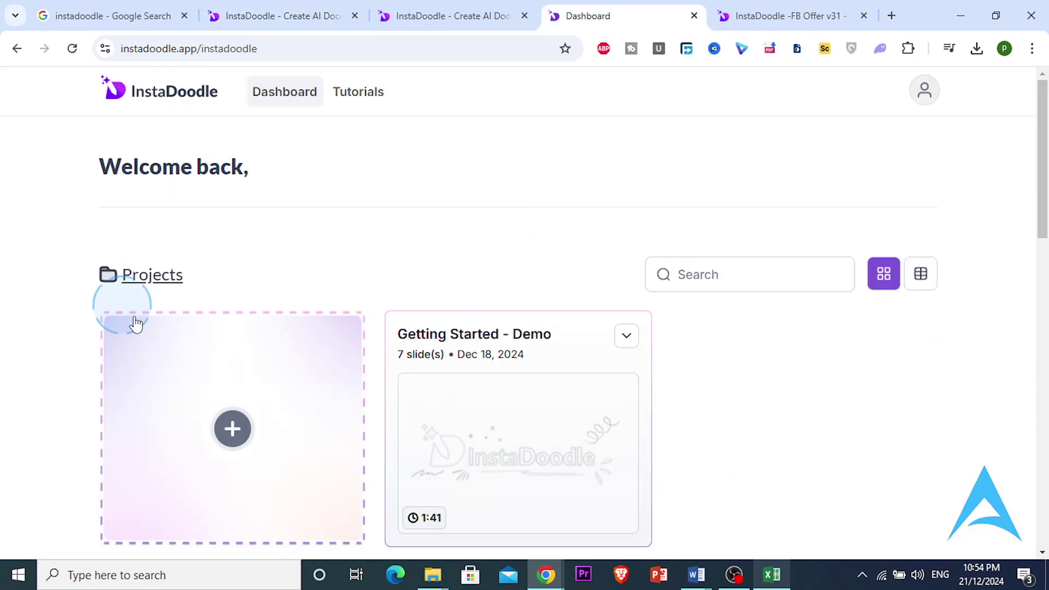
scroll(471, 385, down, 3)
click(473, 398)
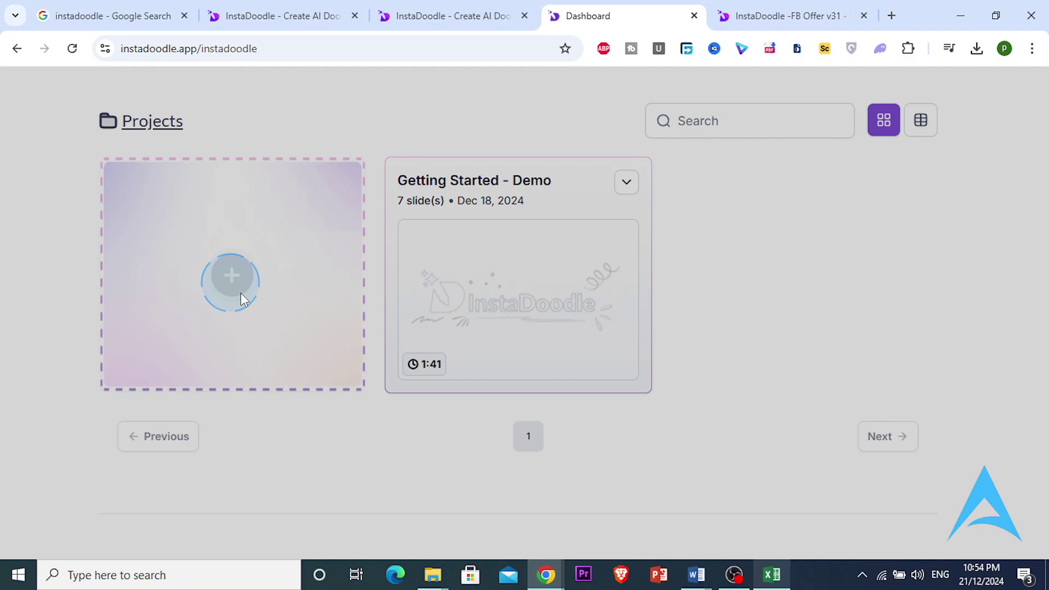
click(234, 278)
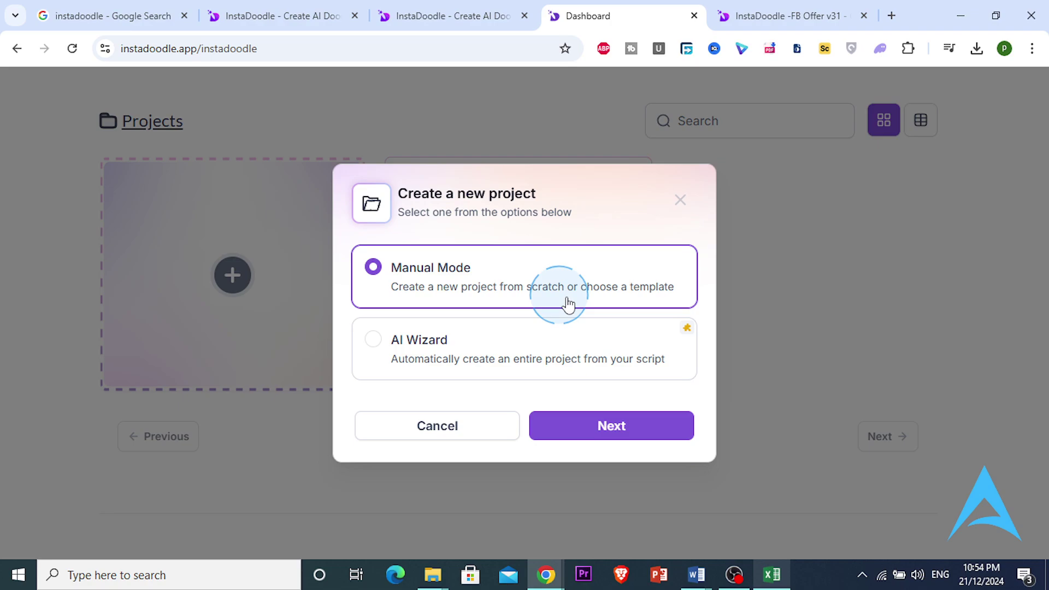
click(410, 347)
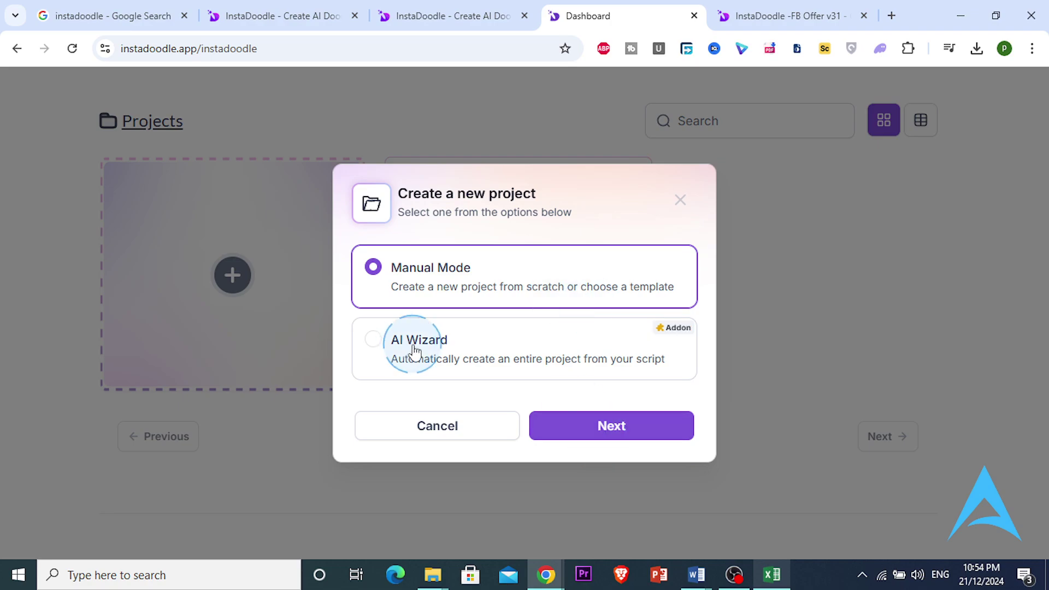
Continue to the Script step and enter 'The power of compounding money' as the video idea.
click(618, 437)
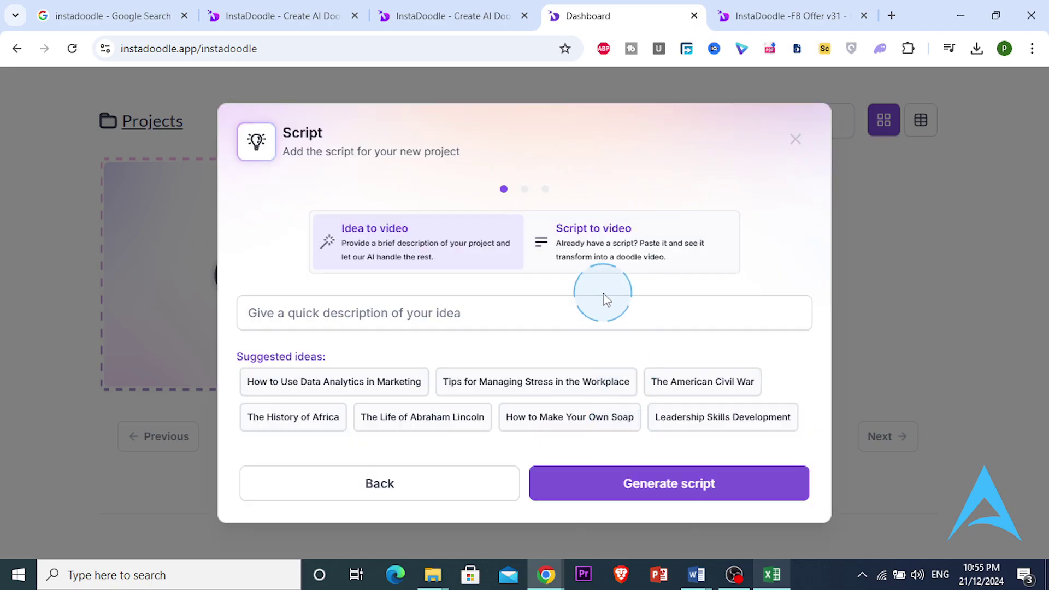
click(570, 319)
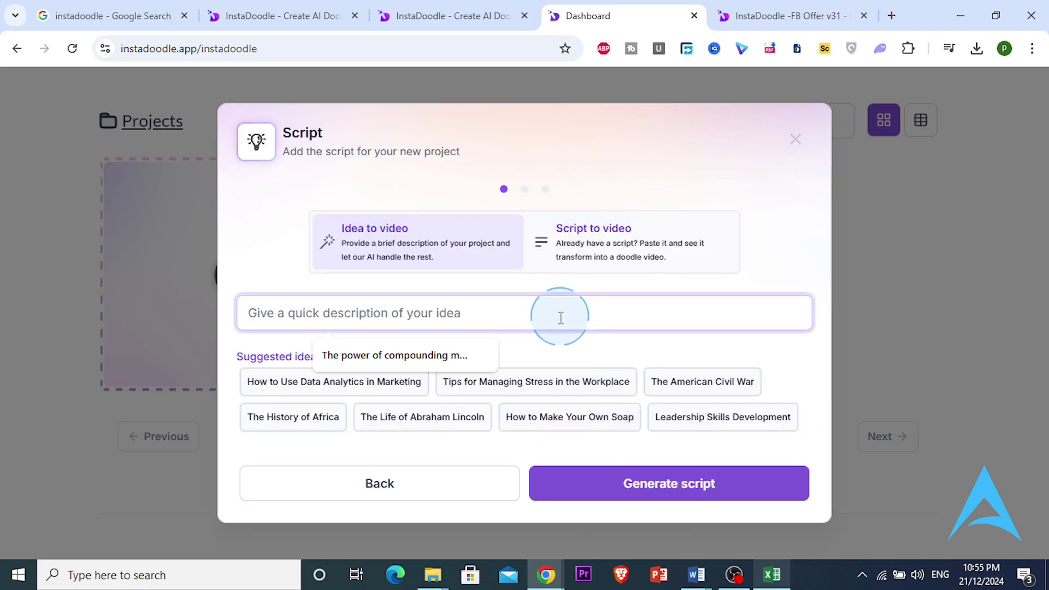
click(628, 349)
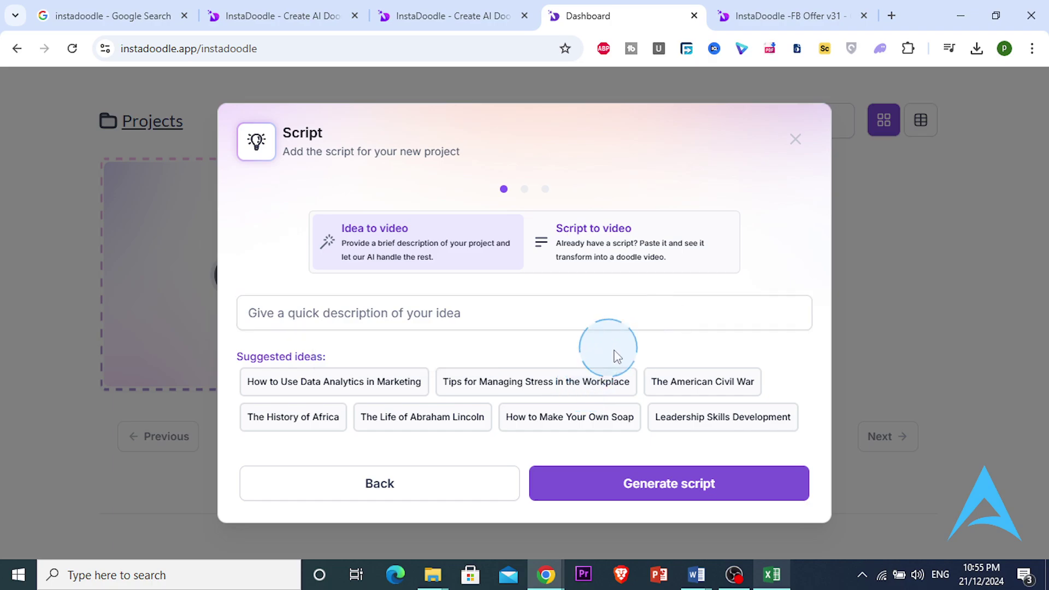
click(579, 317)
text(The powe)
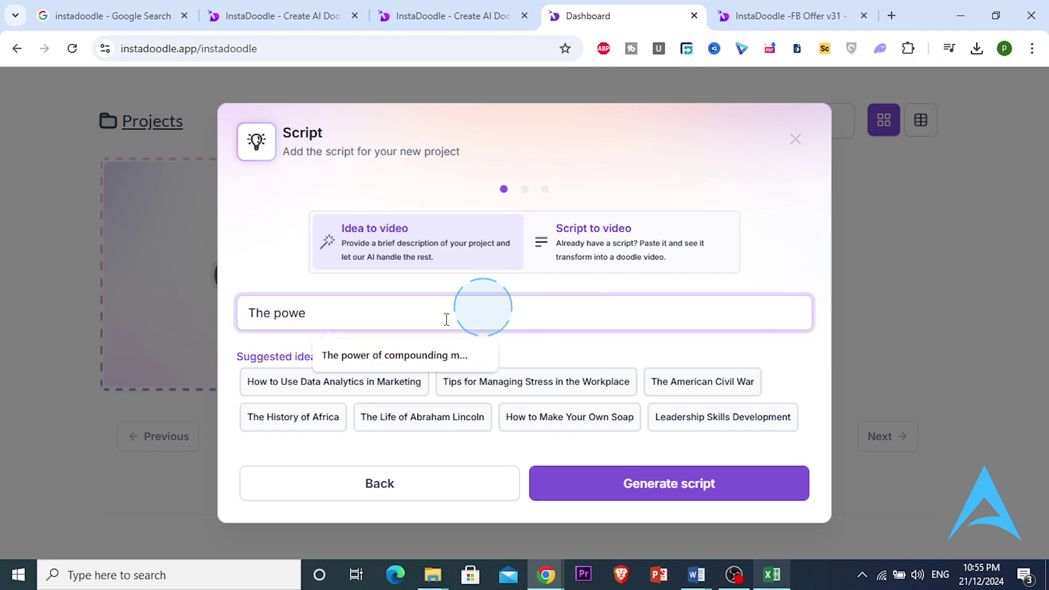
click(377, 356)
click(377, 356)
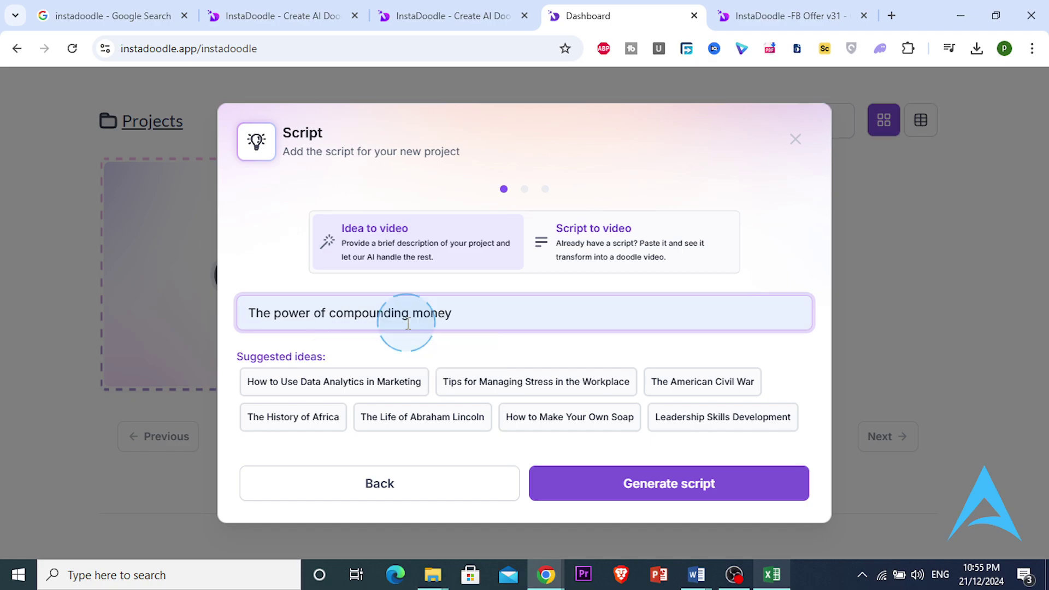
click(322, 309)
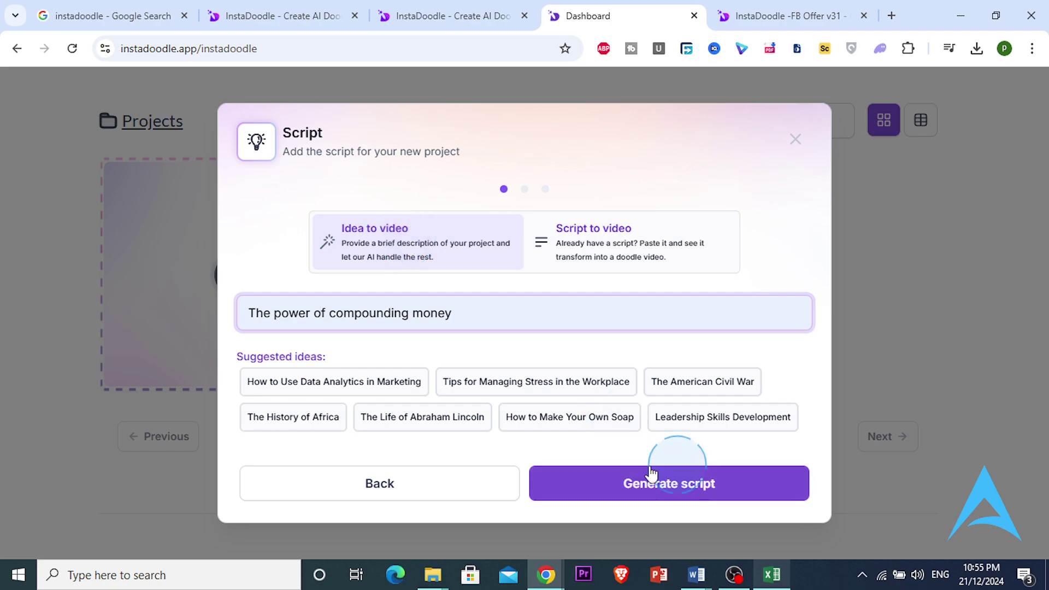
Generate an AI script from the compounding money idea and scroll through it.
click(621, 491)
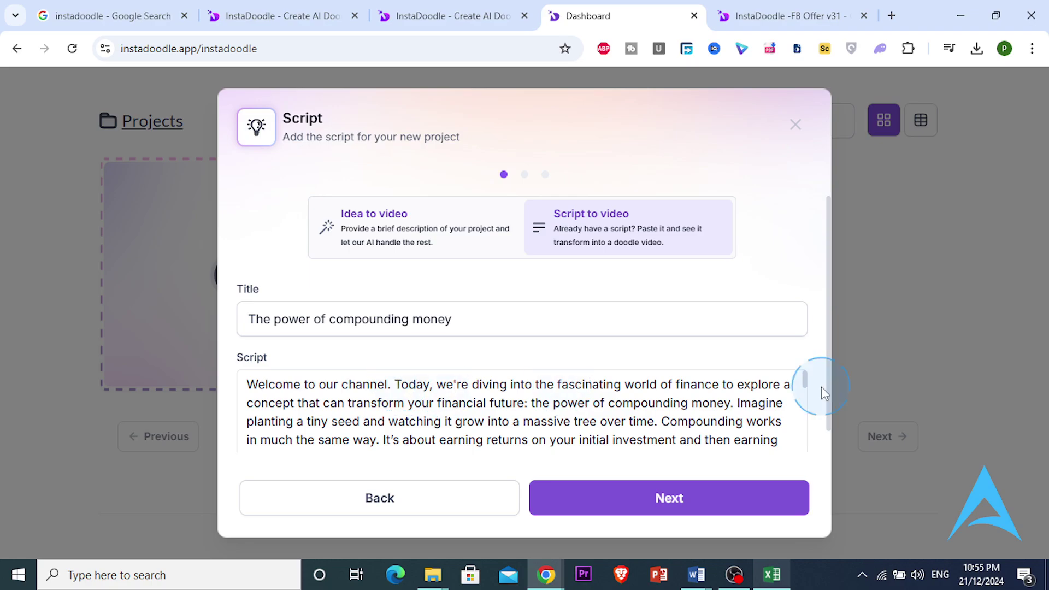
scroll(301, 405, down, 1)
scroll(394, 408, down, 2)
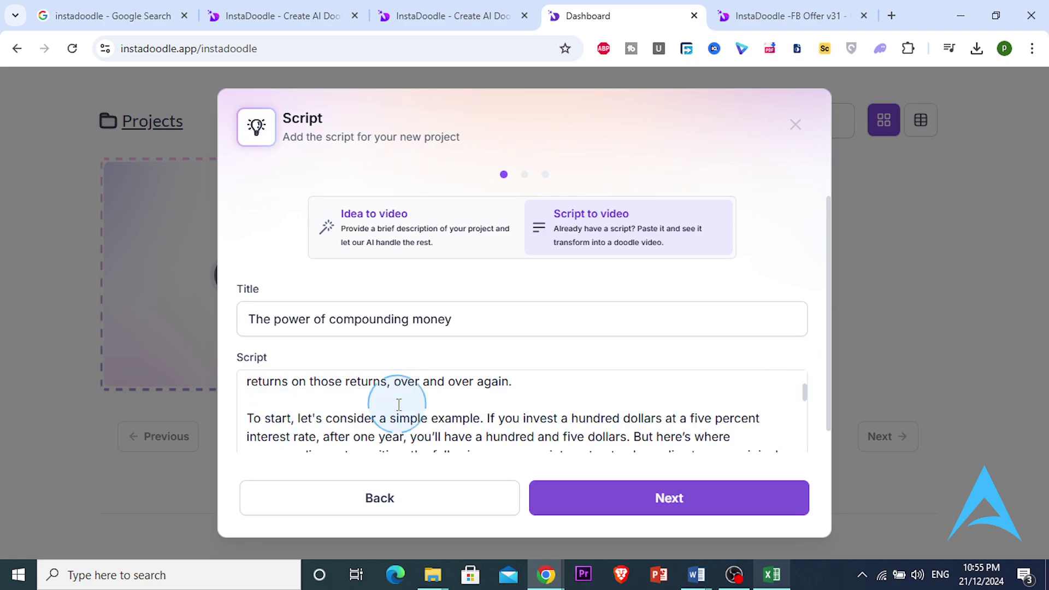
scroll(395, 409, up, 3)
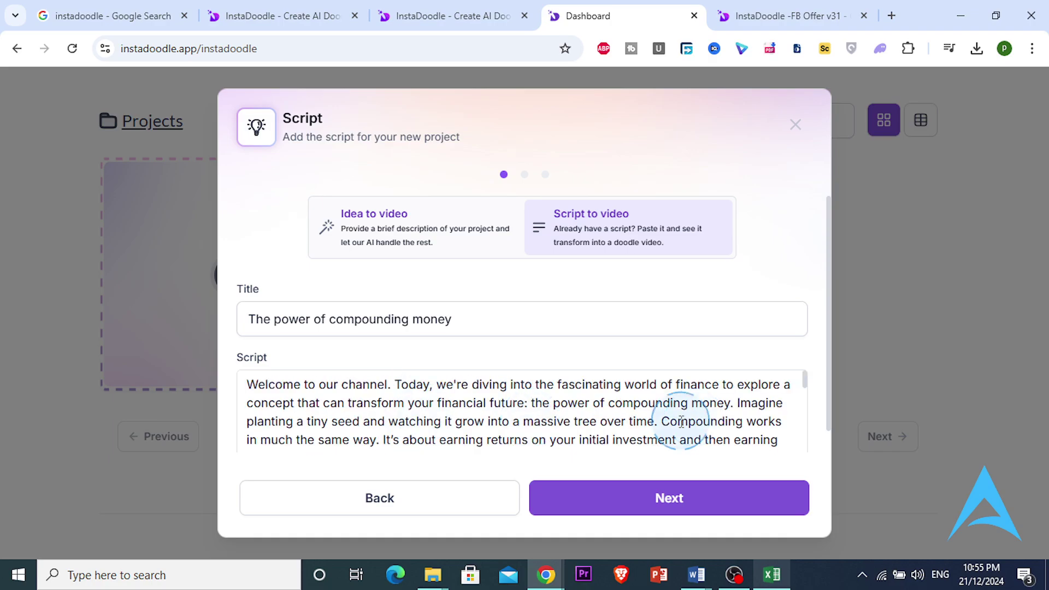
scroll(415, 435, down, 3)
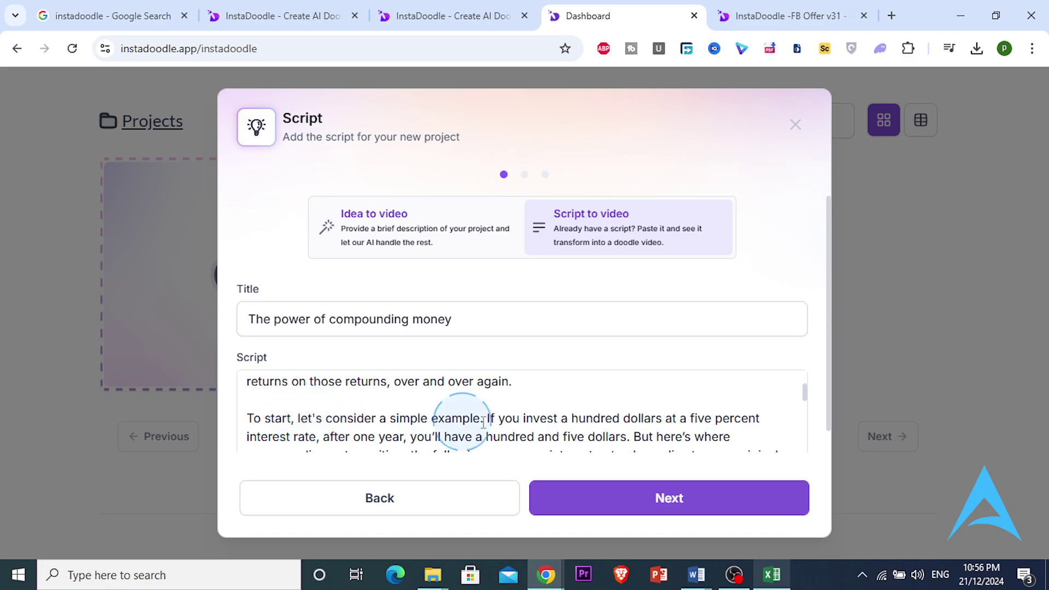
Review the rest of the script and its title, then accept it to generate slides.
drag(501, 418, 724, 418)
scroll(489, 409, down, 3)
scroll(488, 409, down, 5)
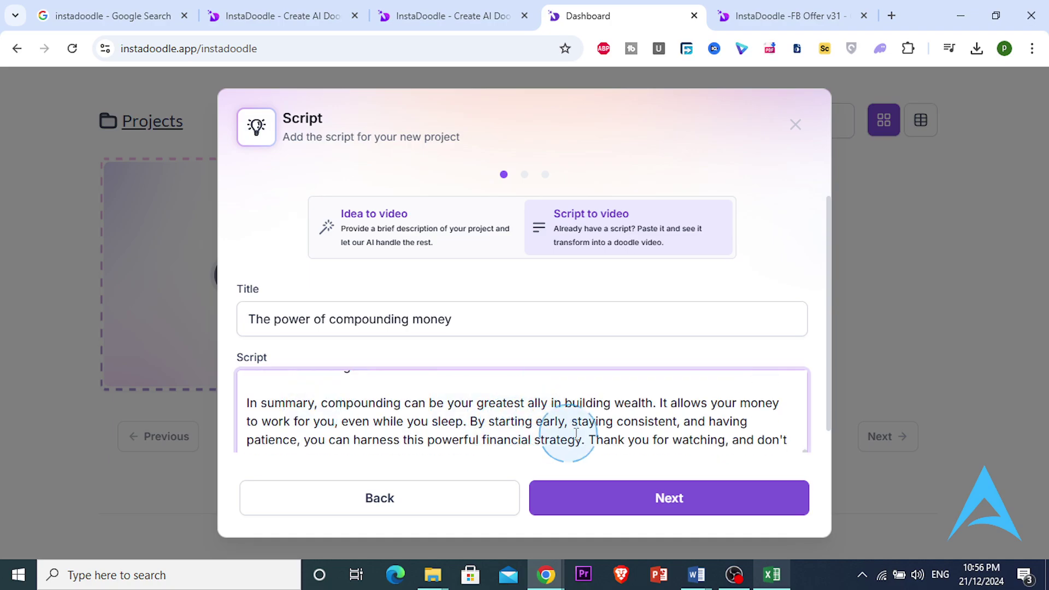
scroll(595, 440, down, 2)
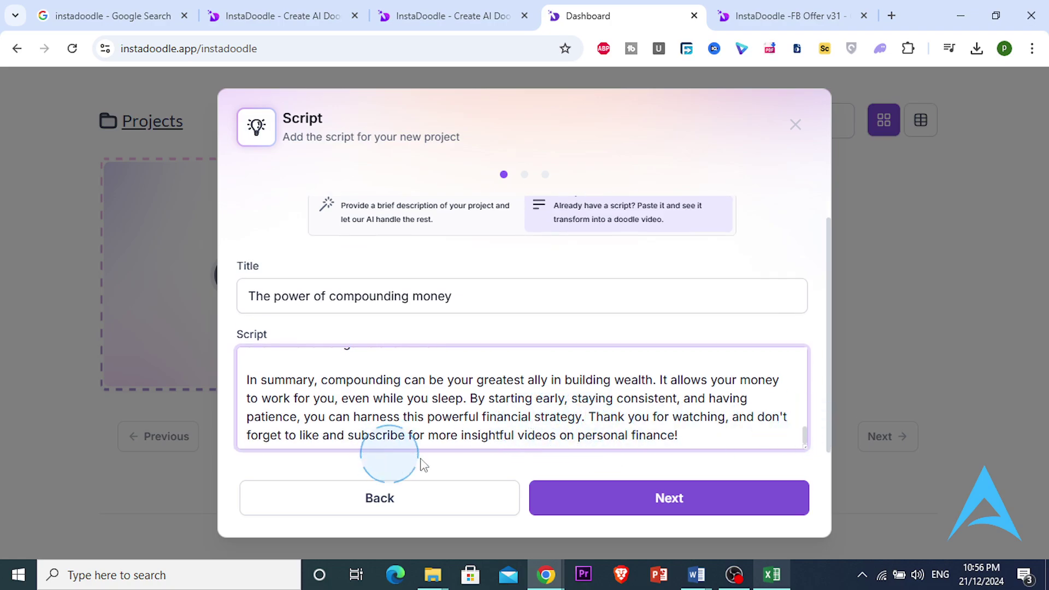
scroll(555, 443, up, 10)
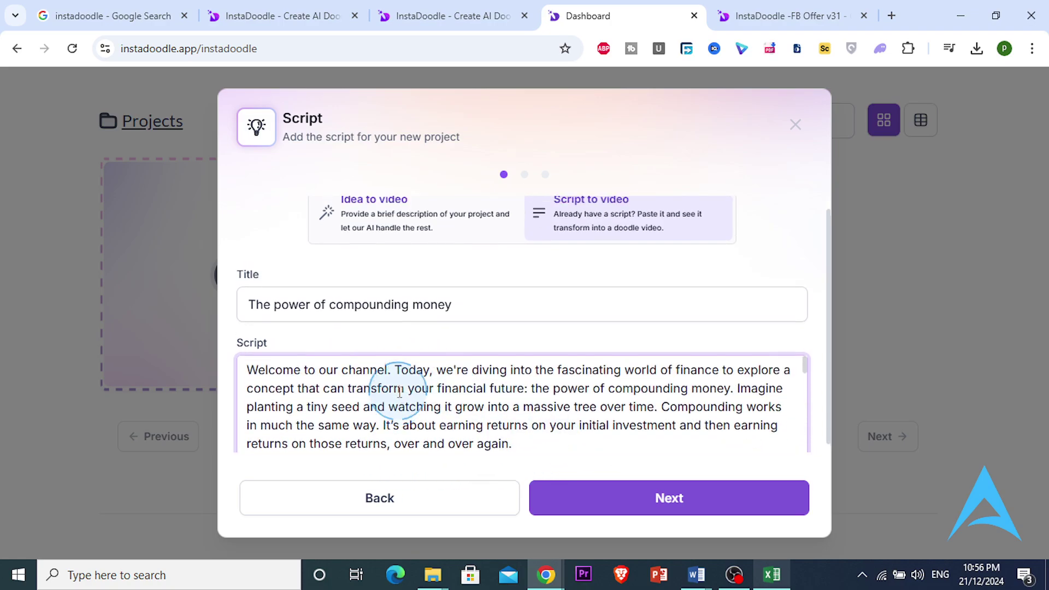
scroll(372, 344, up, 1)
click(317, 318)
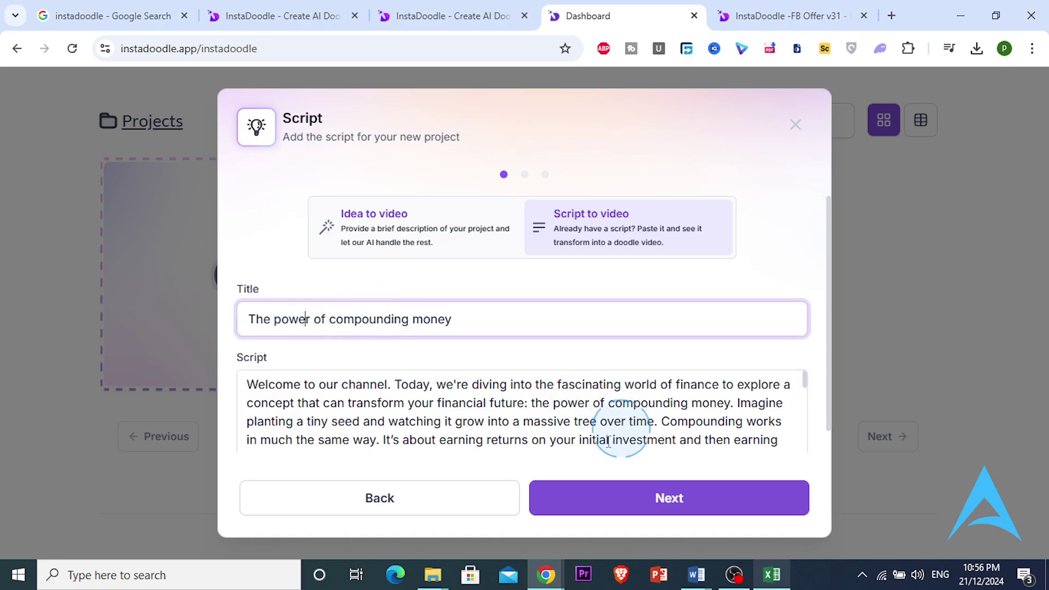
click(616, 496)
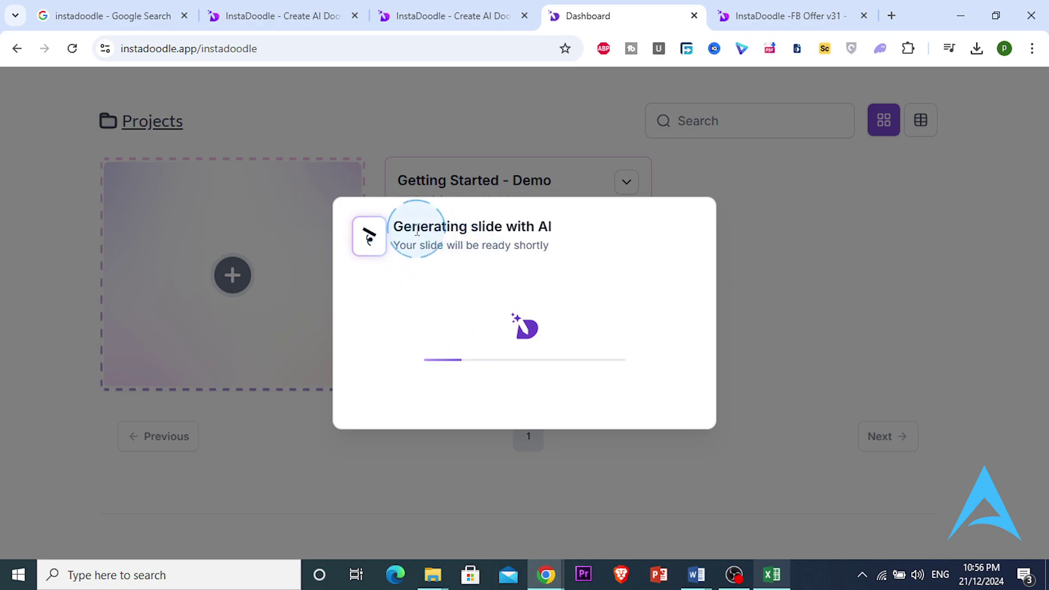
Wait while the AI generates the slides and the Review and edit step opens.
drag(405, 229, 569, 234)
click(444, 248)
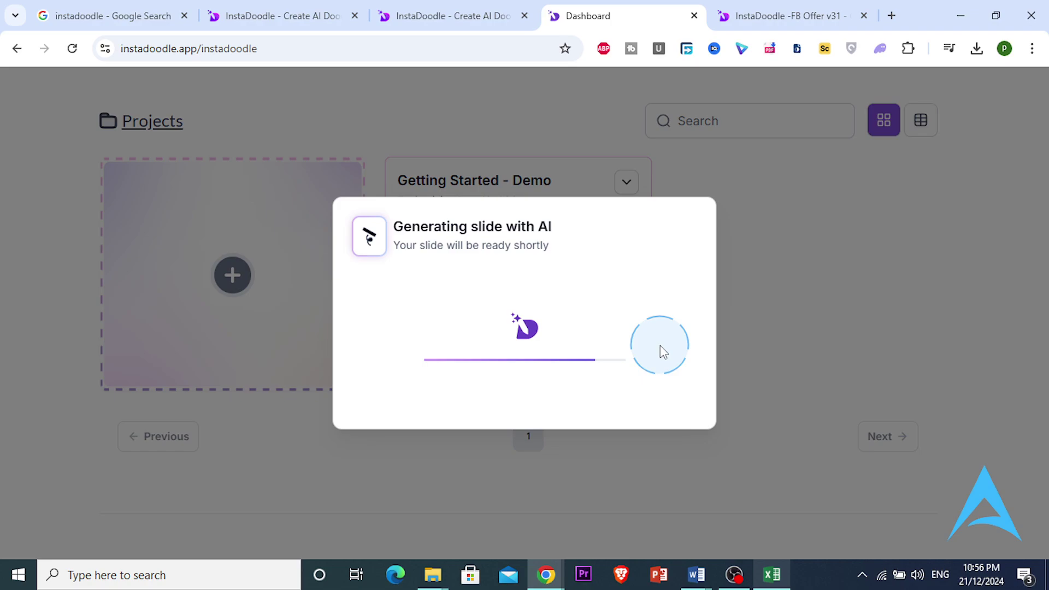
click(821, 584)
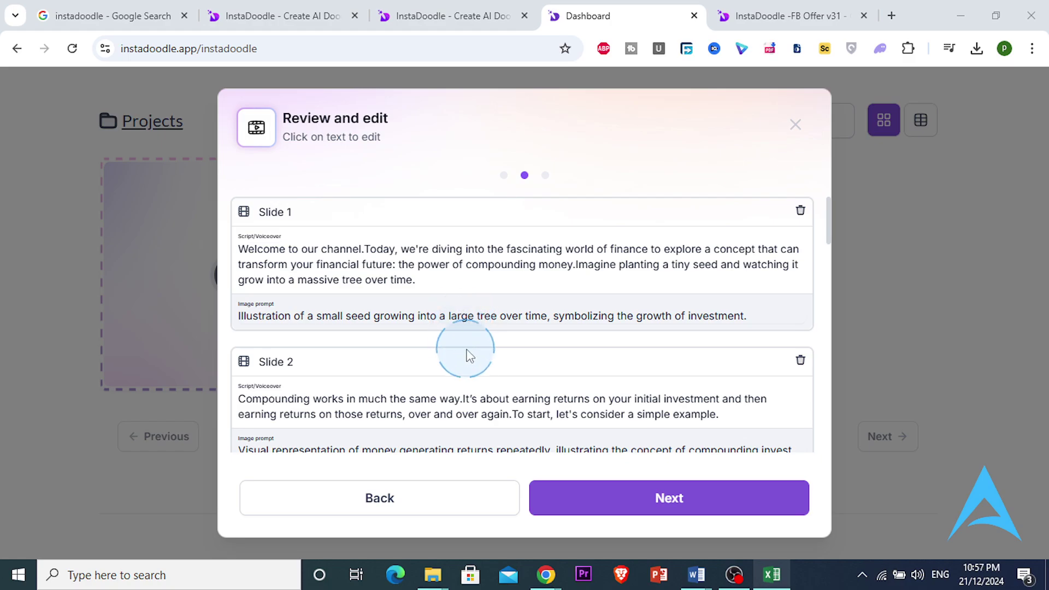
scroll(461, 323, down, 7)
scroll(470, 352, up, 7)
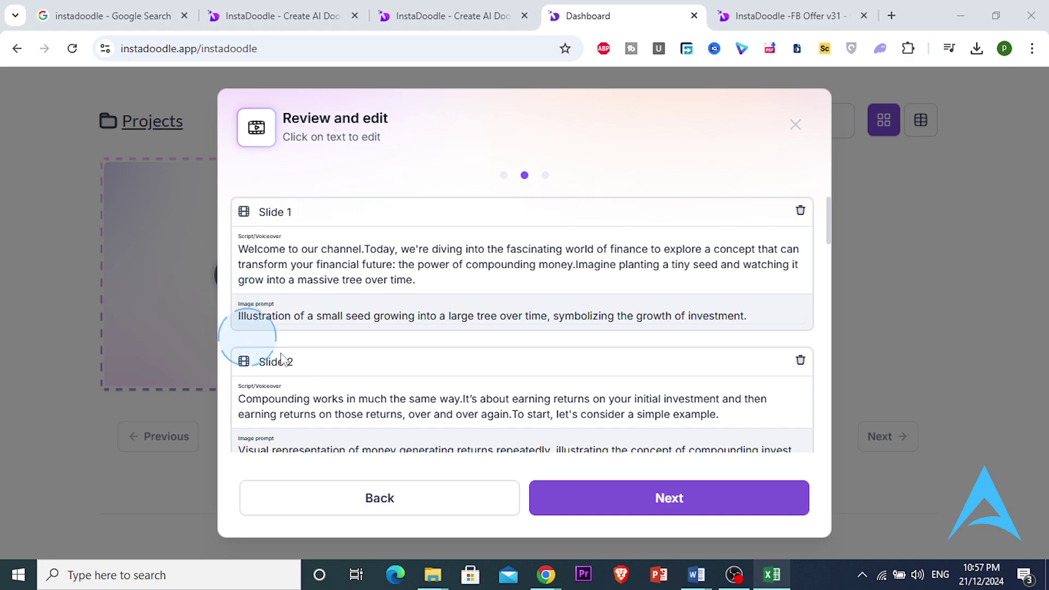
drag(257, 212, 301, 219)
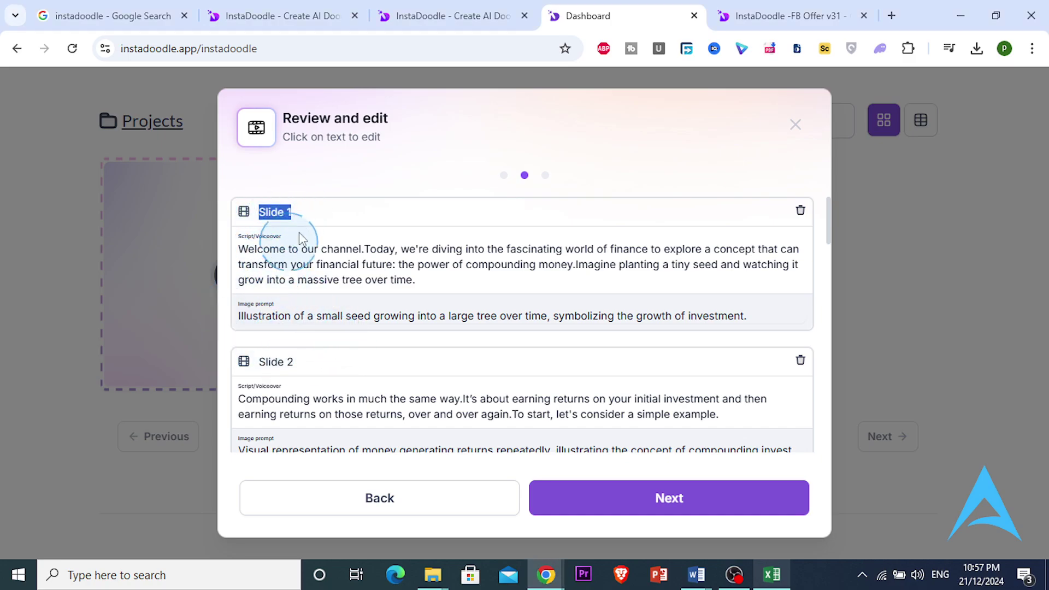
click(257, 398)
scroll(255, 388, down, 3)
scroll(250, 379, up, 3)
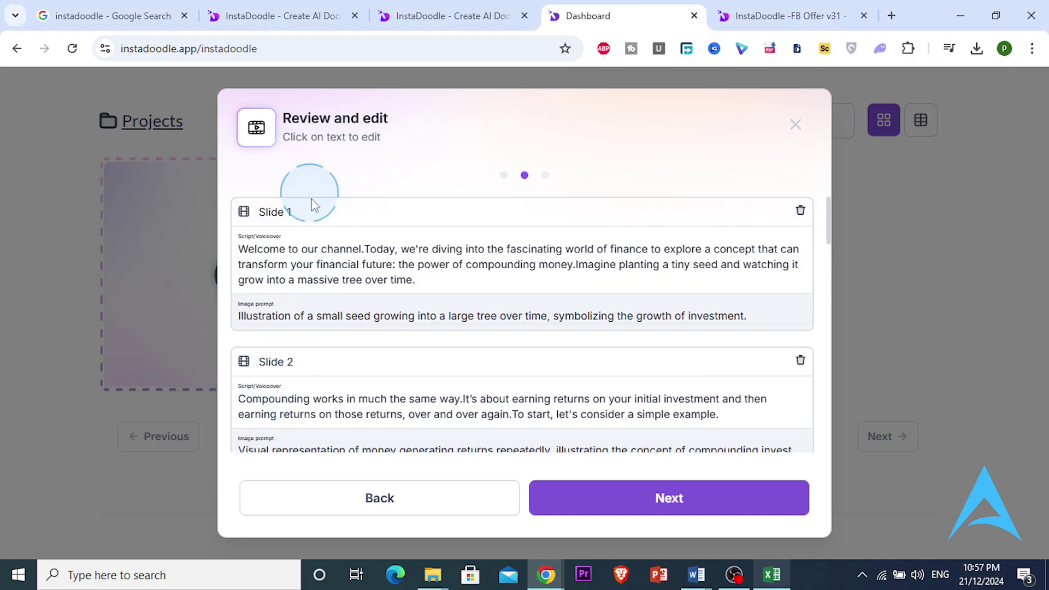
click(247, 316)
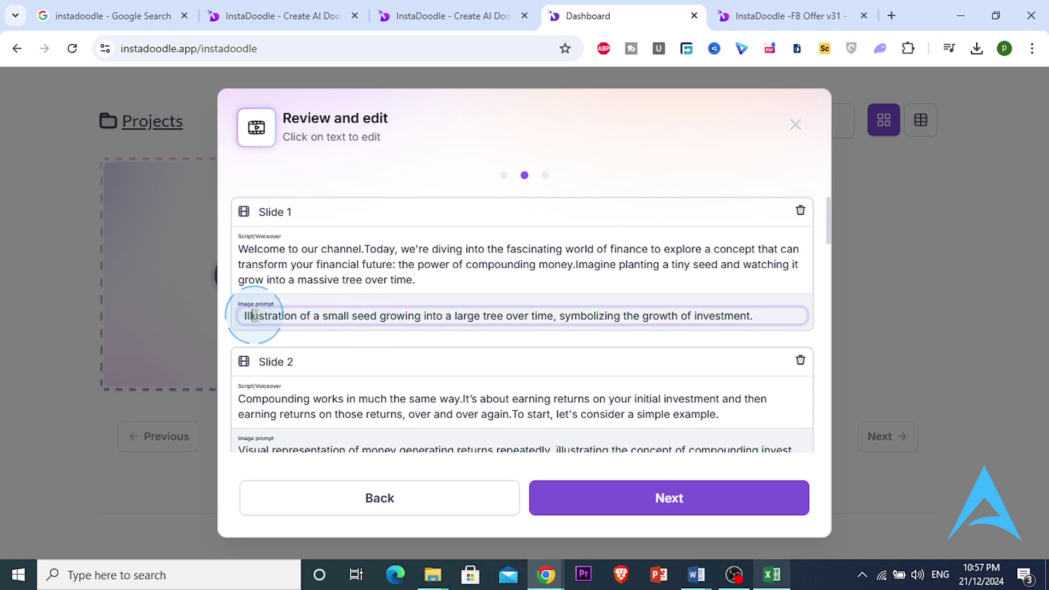
click(779, 321)
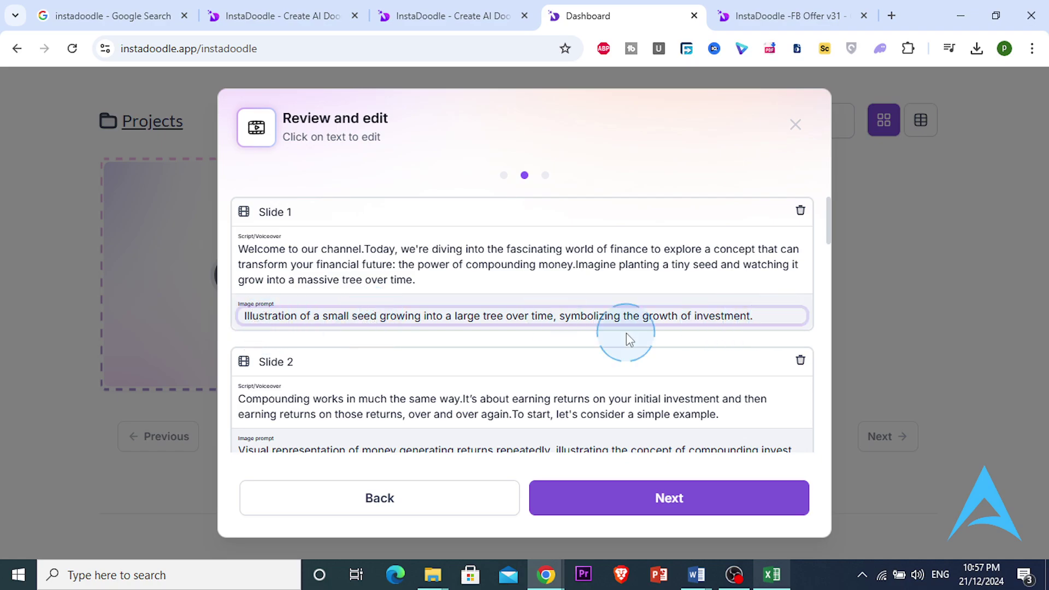
click(325, 250)
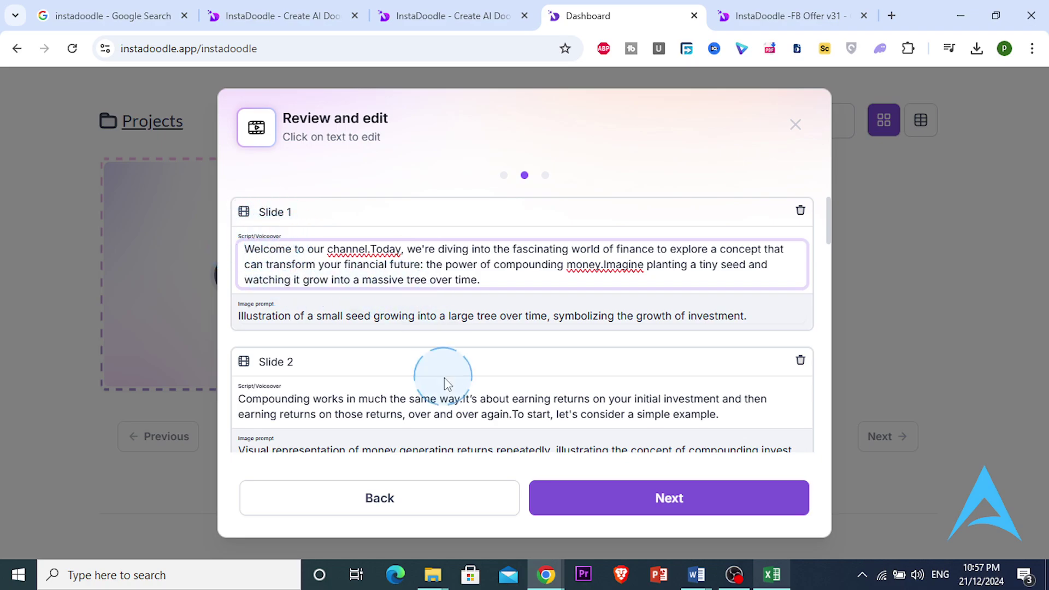
scroll(437, 378, down, 20)
scroll(436, 382, down, 1)
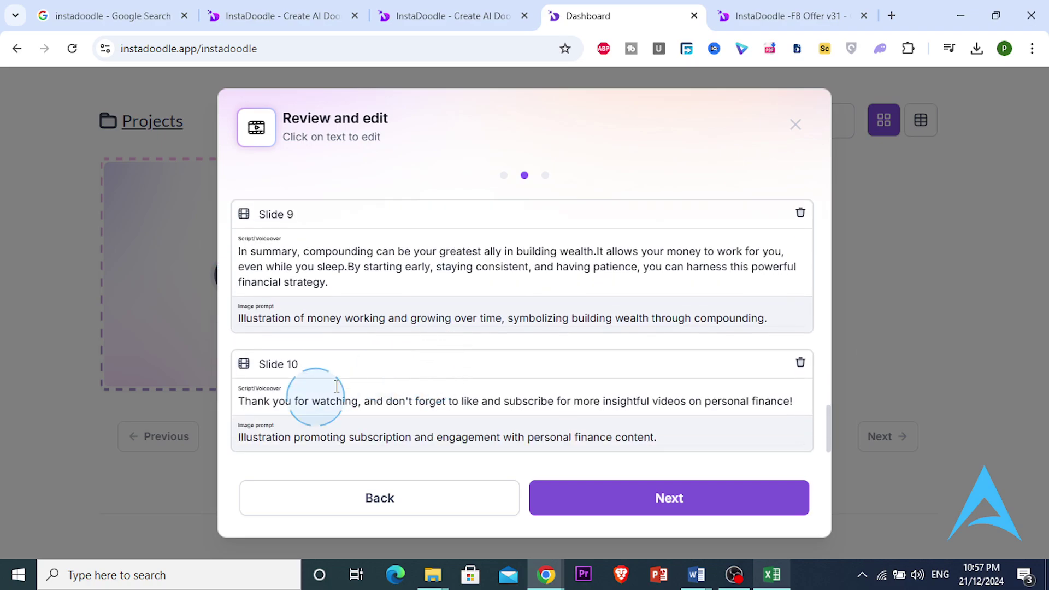
click(339, 400)
scroll(627, 372, up, 20)
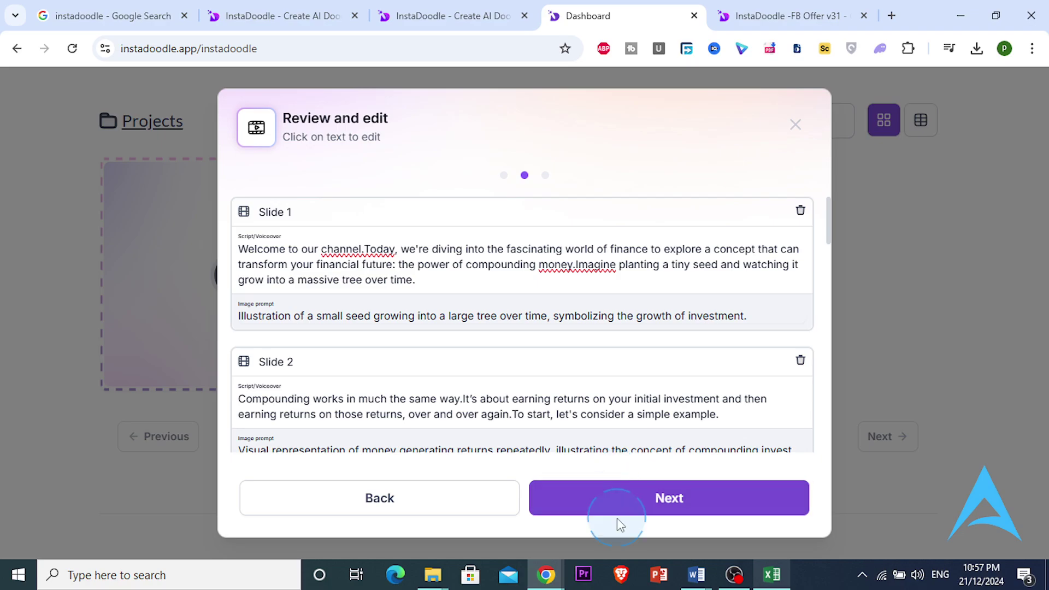
Move on to styling, preview the Minimal and Halloween styles, and choose Simple.
click(639, 513)
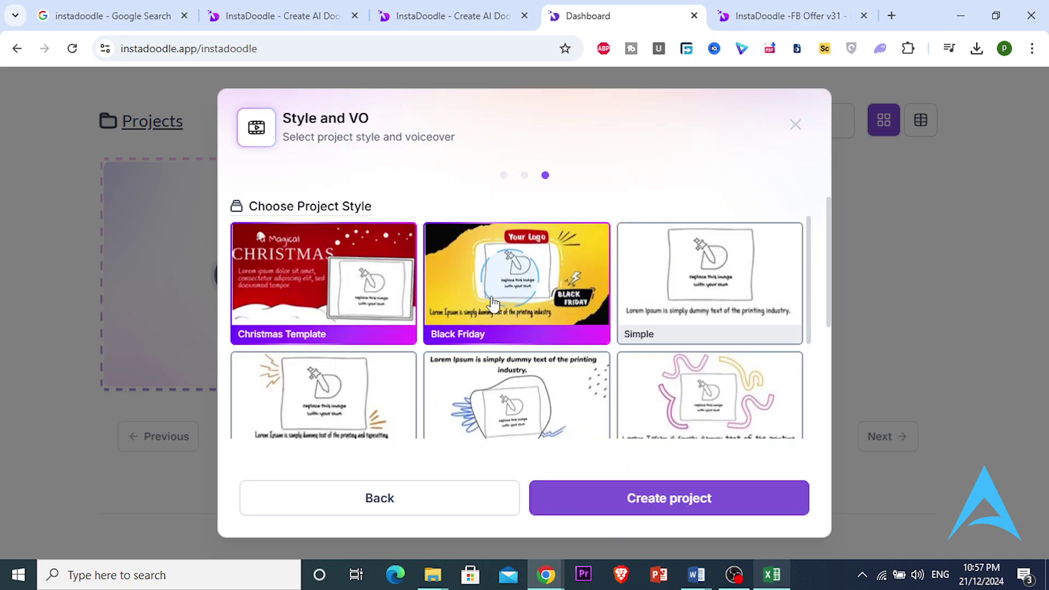
scroll(481, 350, down, 1)
click(395, 347)
scroll(394, 347, up, 1)
scroll(492, 349, down, 2)
click(585, 359)
scroll(586, 362, up, 3)
click(738, 295)
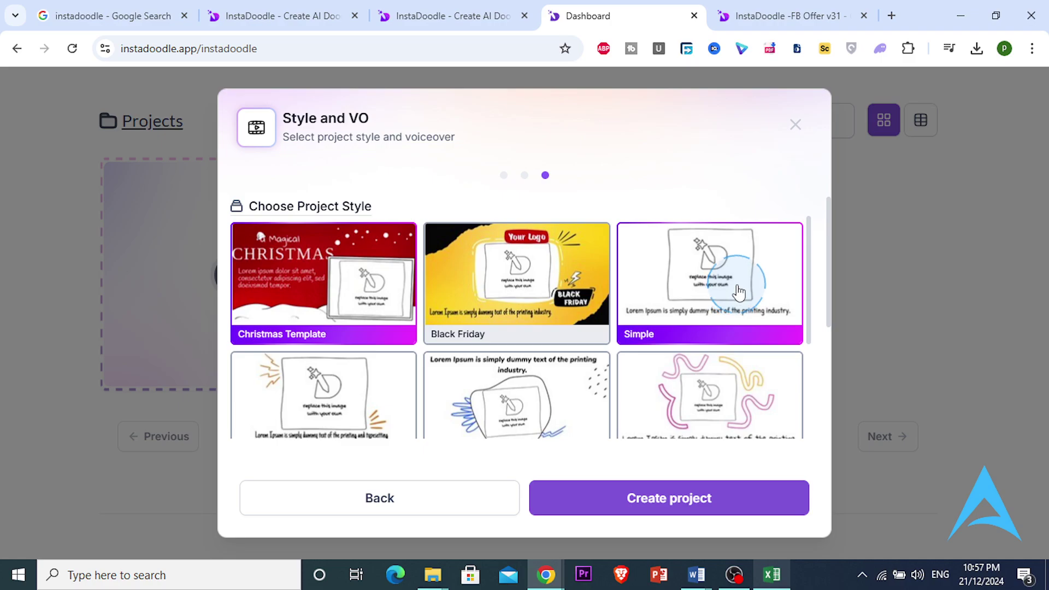
click(682, 387)
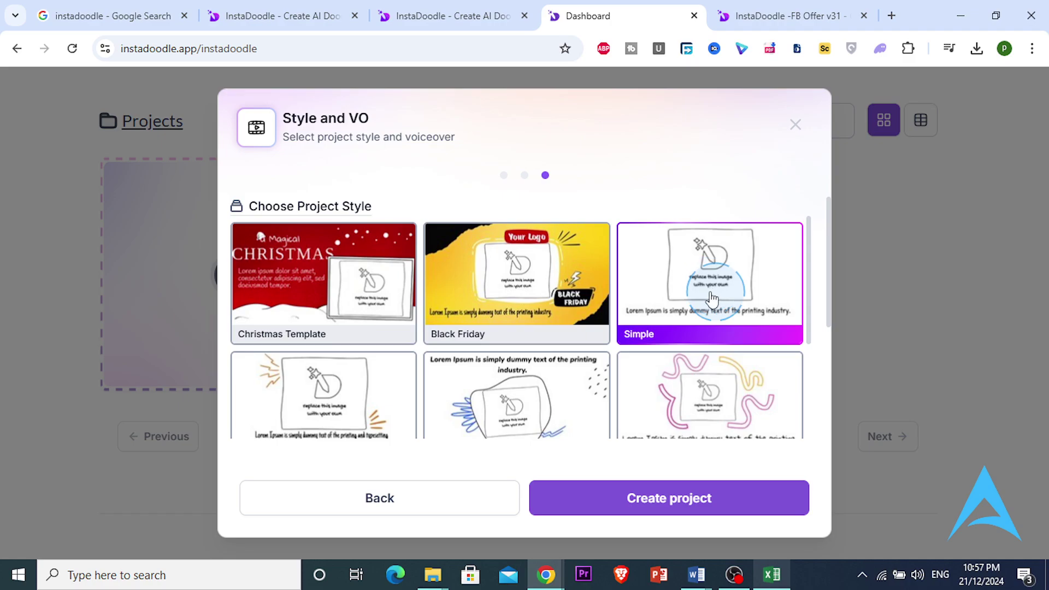
Create the project in the Simple style and wait for the editor to open.
scroll(639, 391, down, 3)
scroll(445, 421, up, 3)
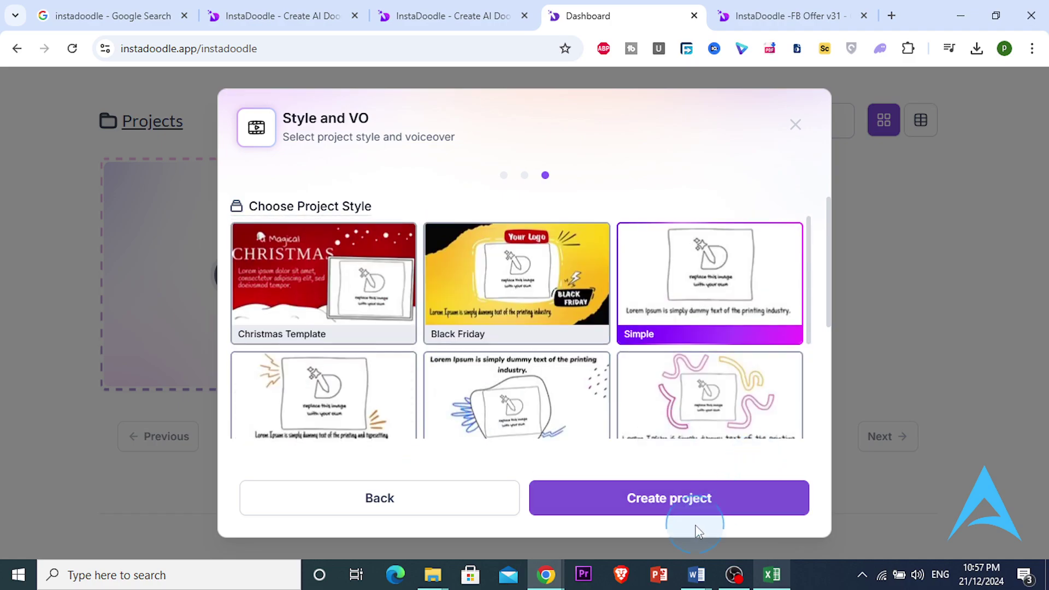
click(678, 507)
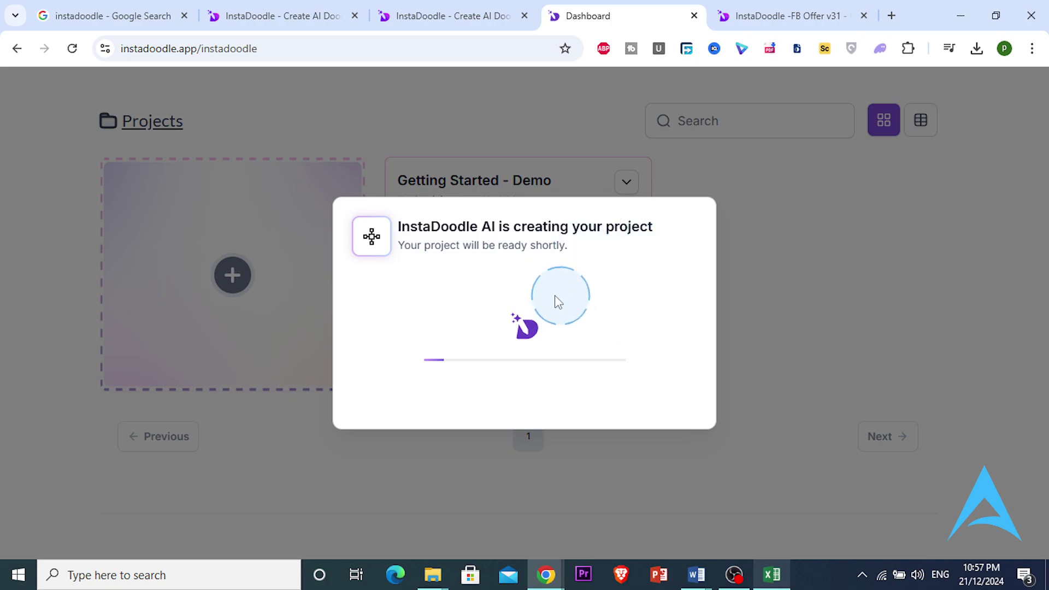
drag(479, 227, 571, 250)
click(840, 473)
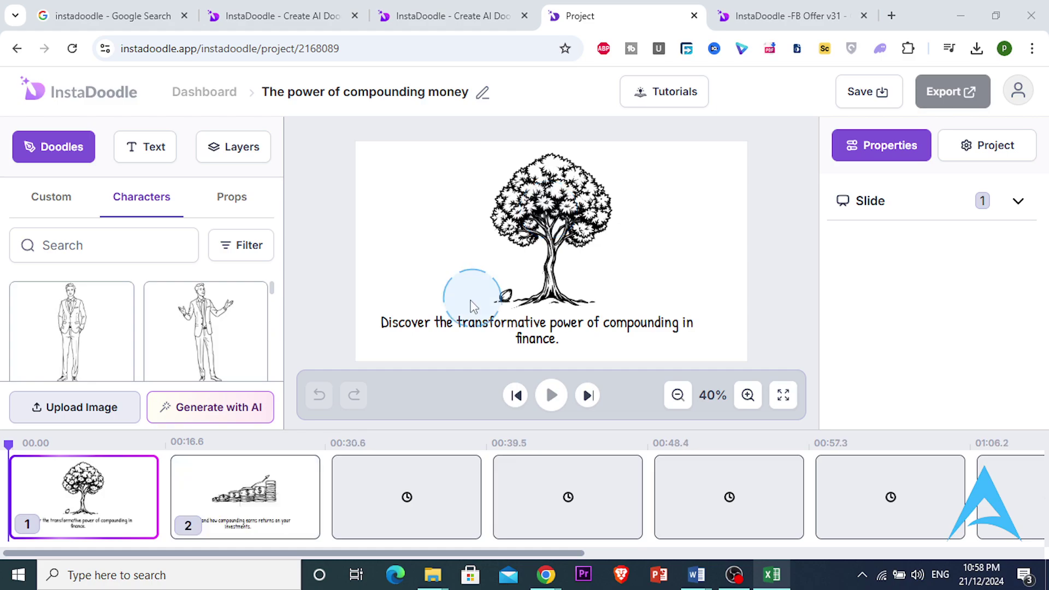
click(608, 553)
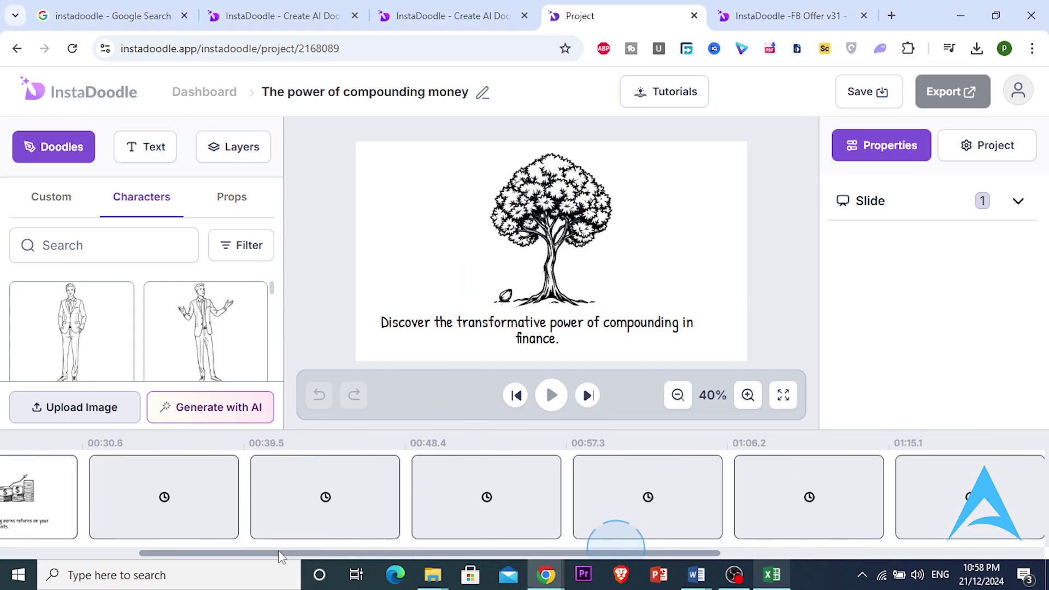
drag(234, 554, 106, 552)
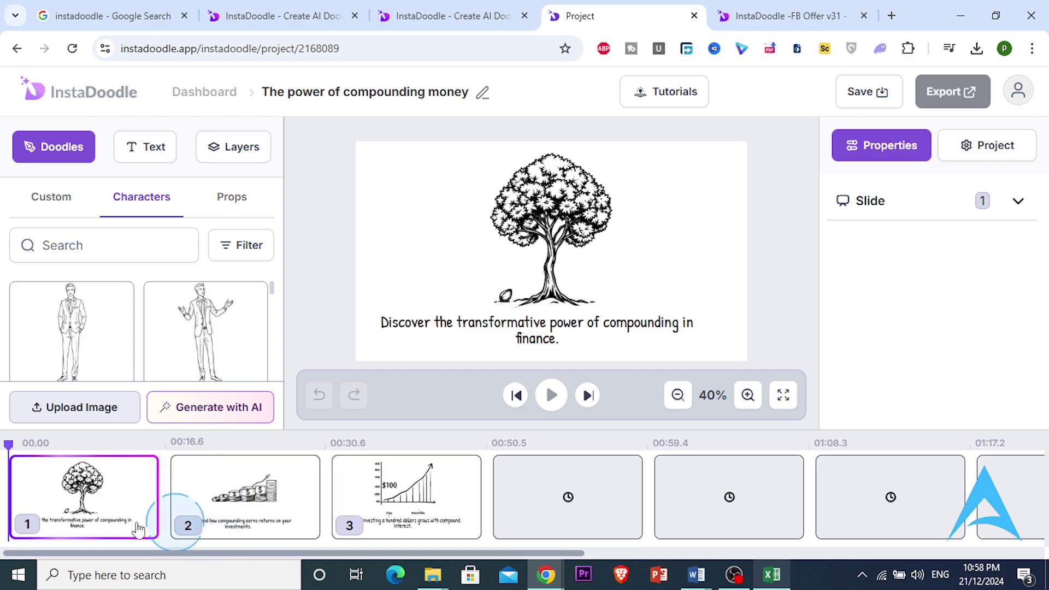
drag(249, 553, 869, 512)
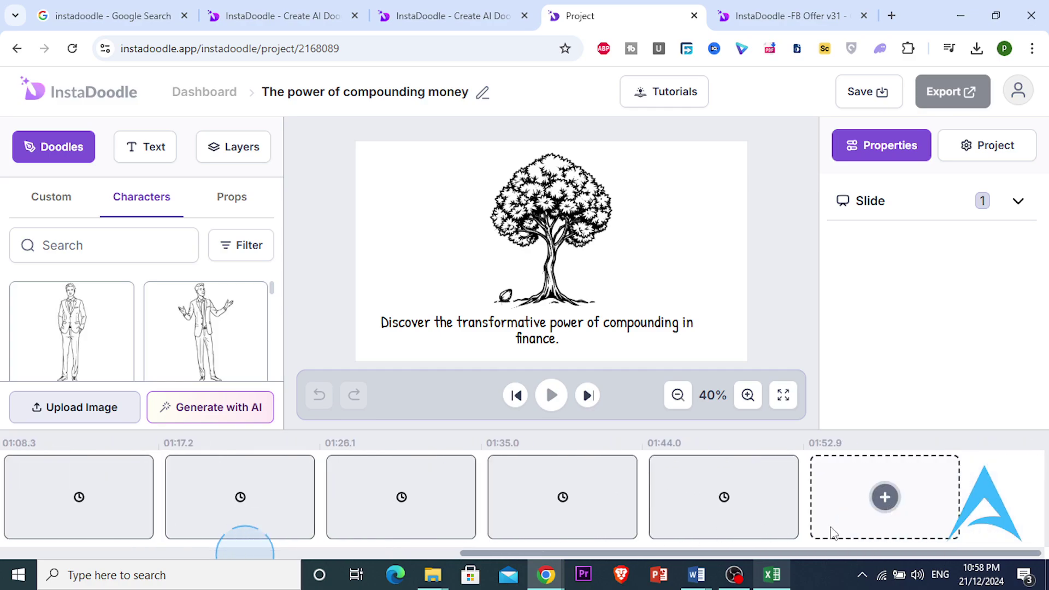
scroll(499, 525, left, 10)
click(123, 519)
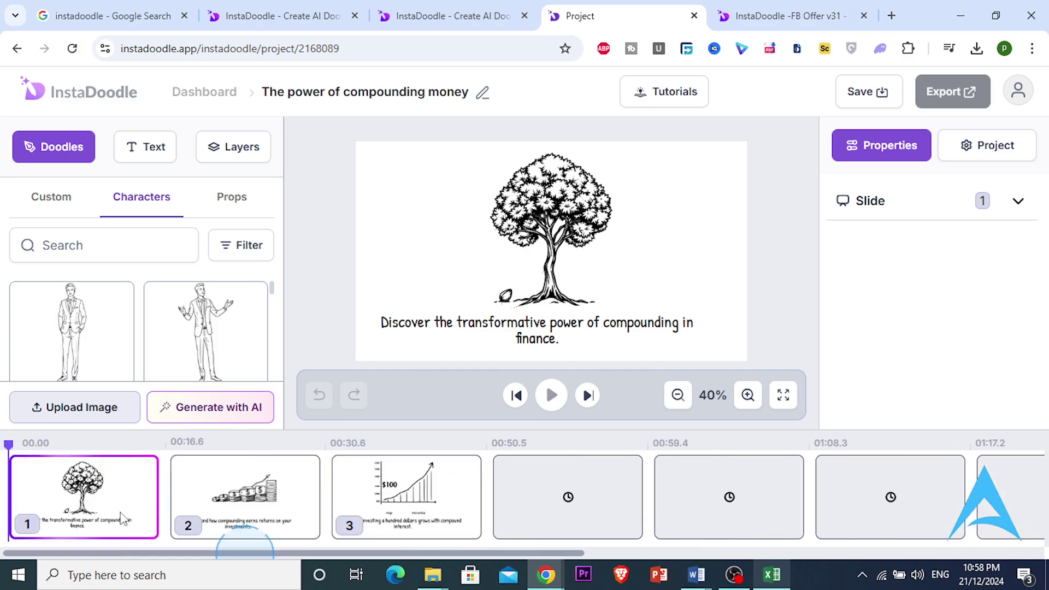
scroll(131, 351, down, 5)
scroll(186, 341, down, 3)
scroll(178, 345, up, 1)
scroll(178, 344, down, 1)
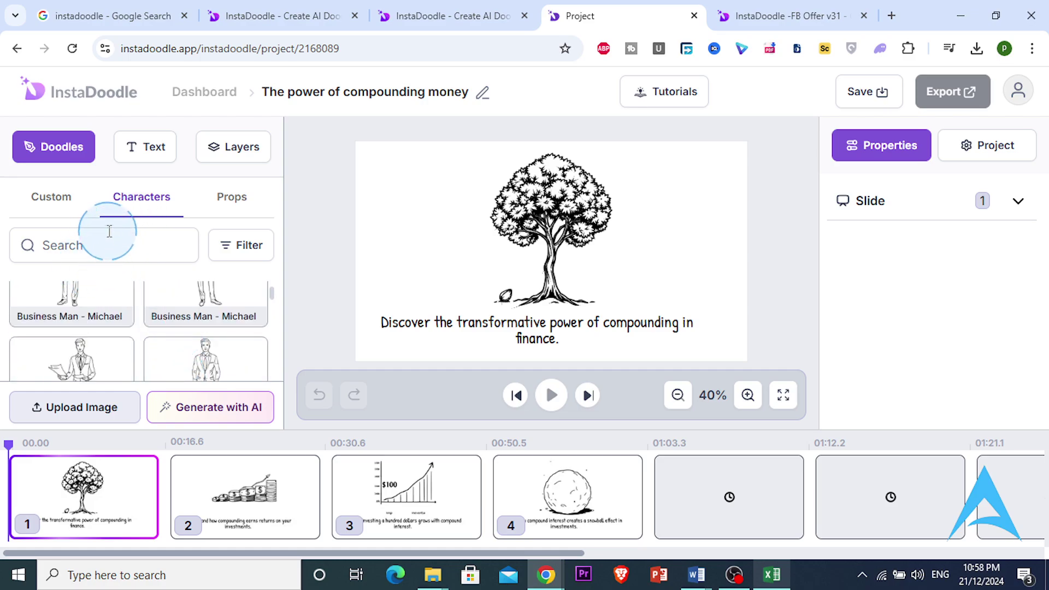
scroll(131, 330, down, 1)
scroll(180, 335, down, 2)
scroll(124, 354, up, 1)
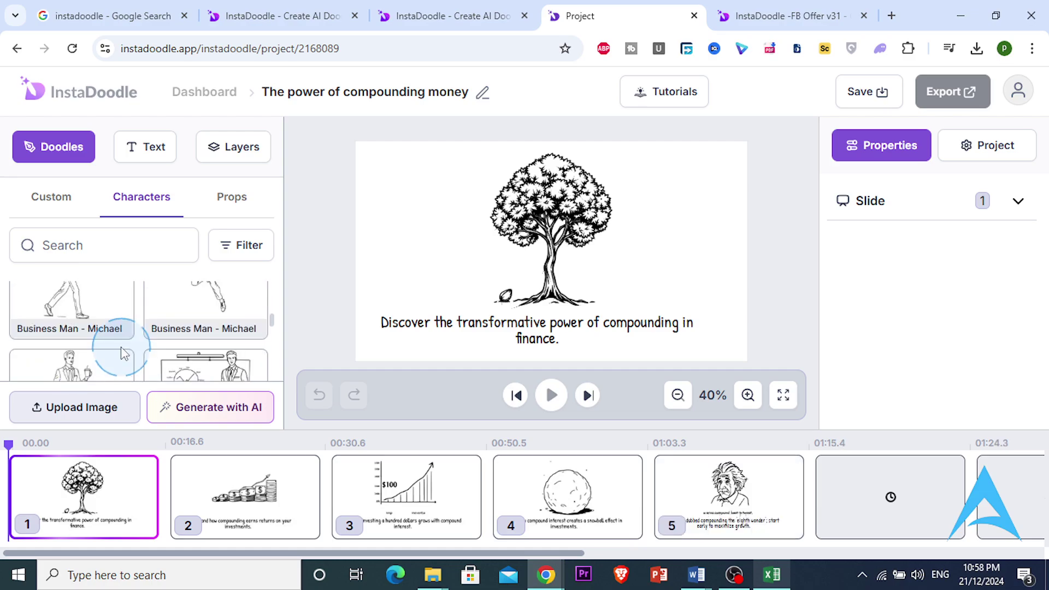
scroll(124, 354, down, 1)
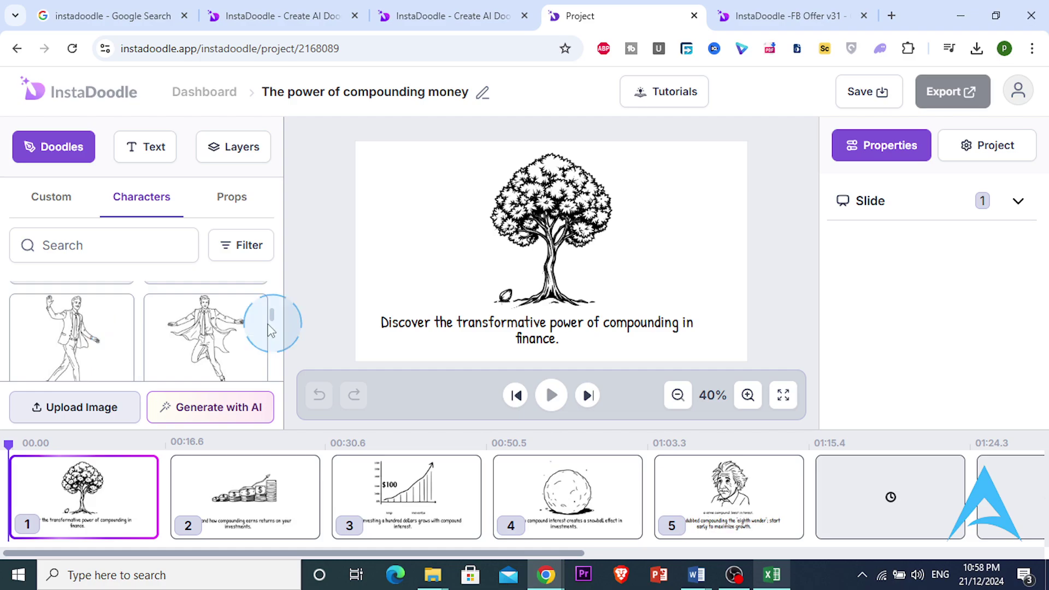
drag(494, 553, 1039, 526)
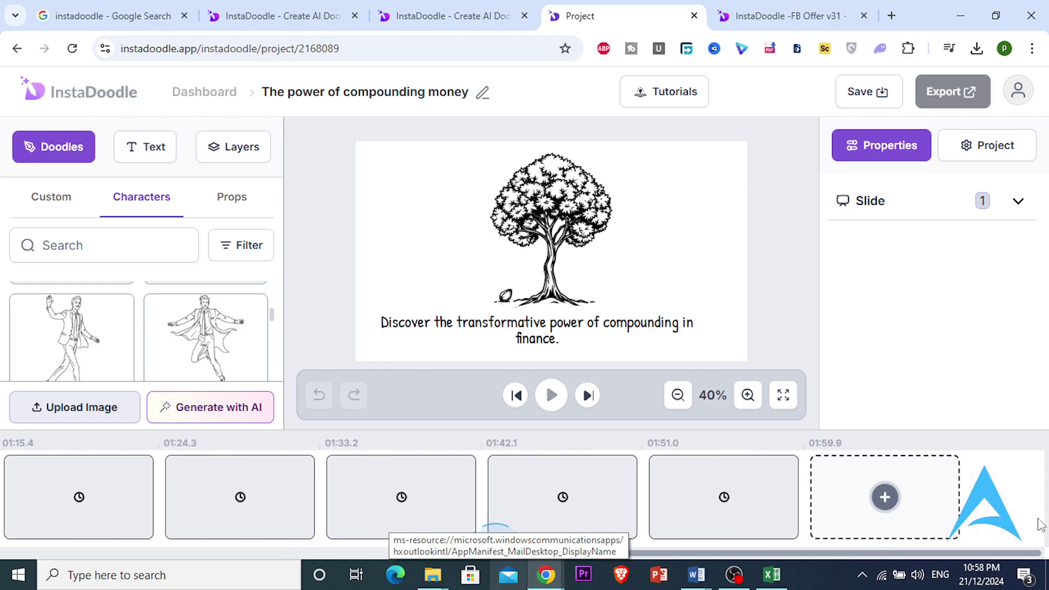
click(1018, 201)
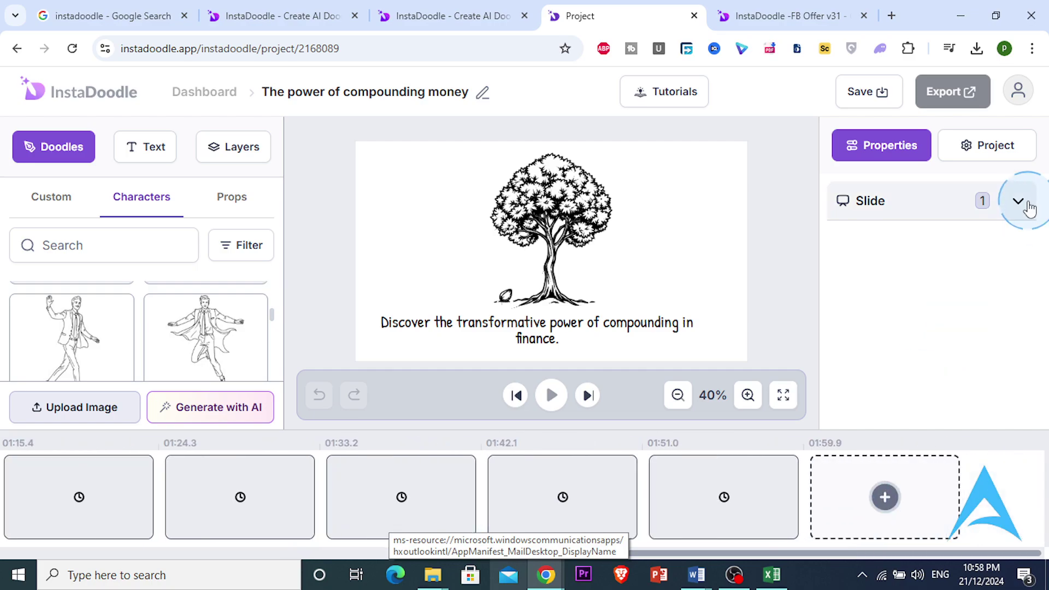
scroll(903, 297, down, 4)
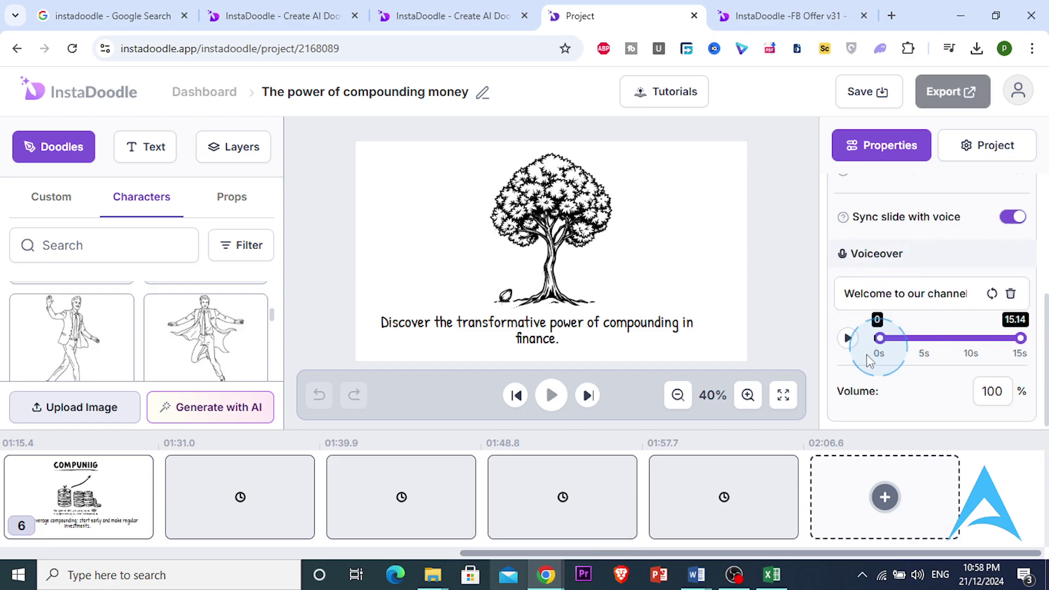
click(615, 551)
drag(615, 551, 130, 541)
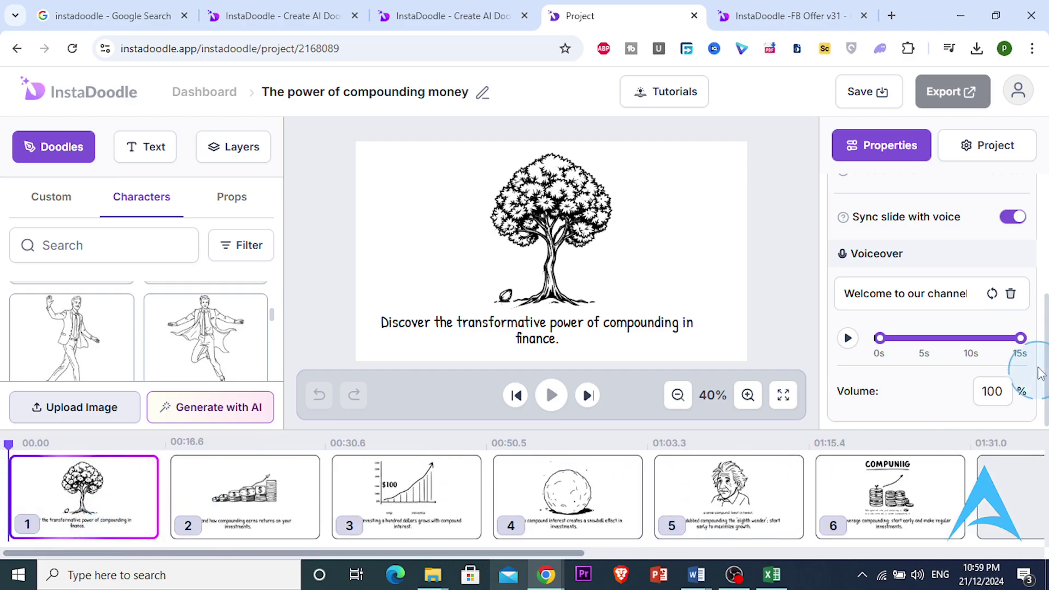
click(848, 339)
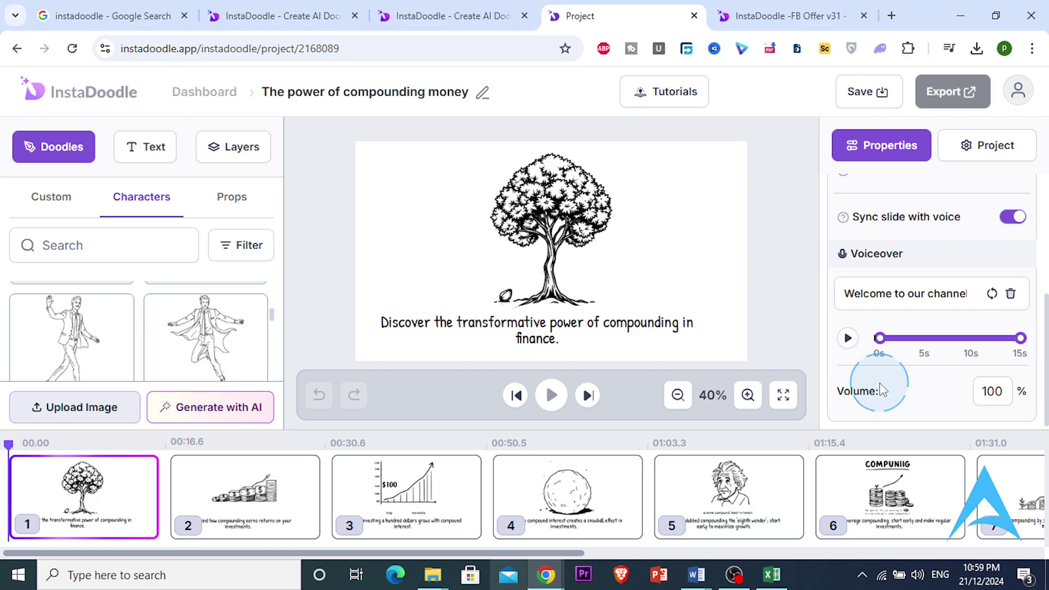
click(849, 337)
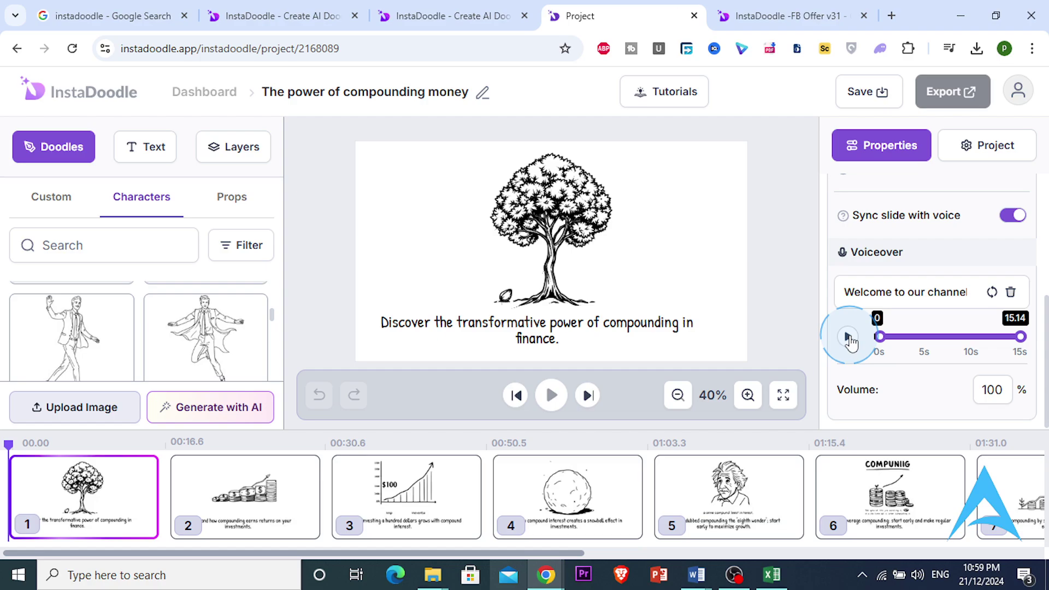
click(927, 297)
drag(923, 300, 898, 294)
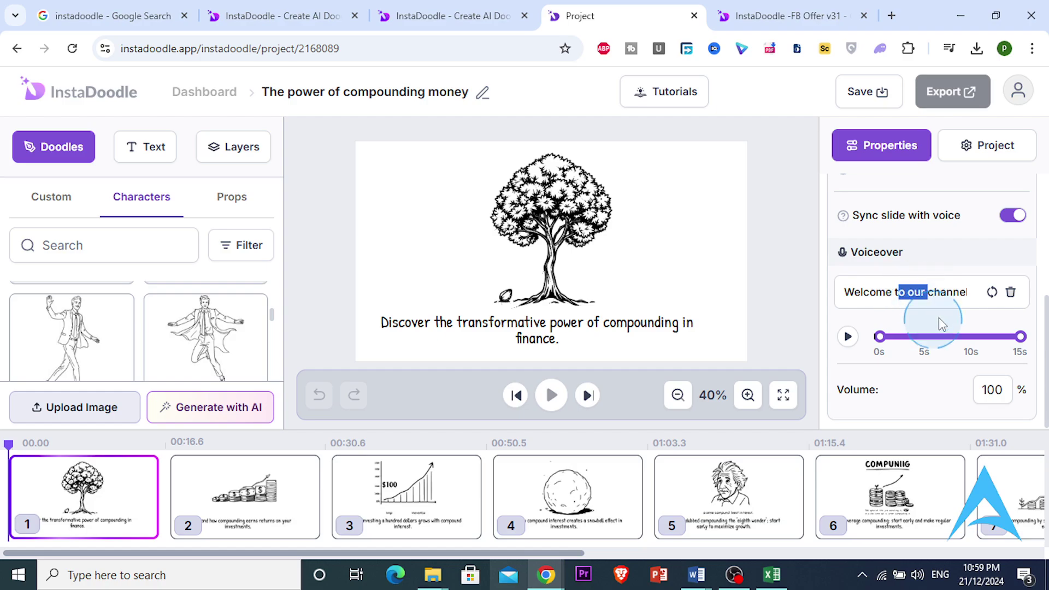
scroll(901, 312, up, 3)
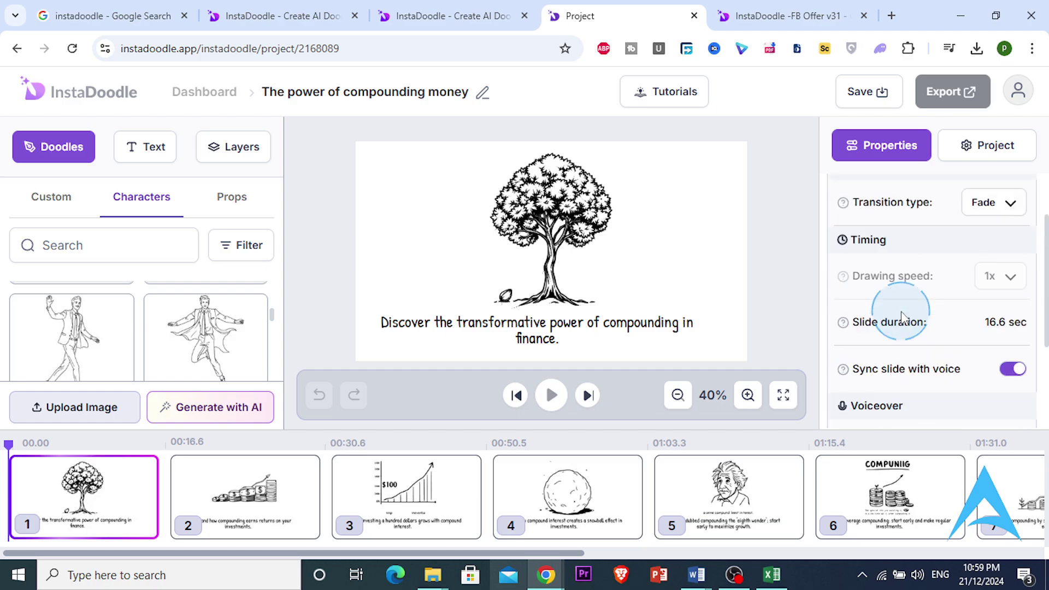
scroll(904, 316, up, 2)
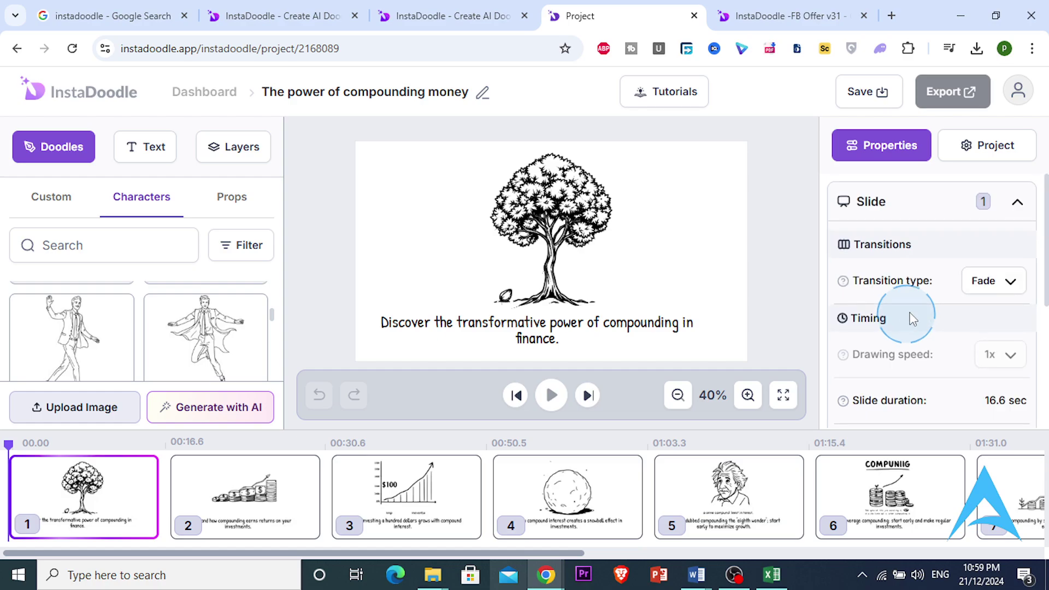
click(929, 251)
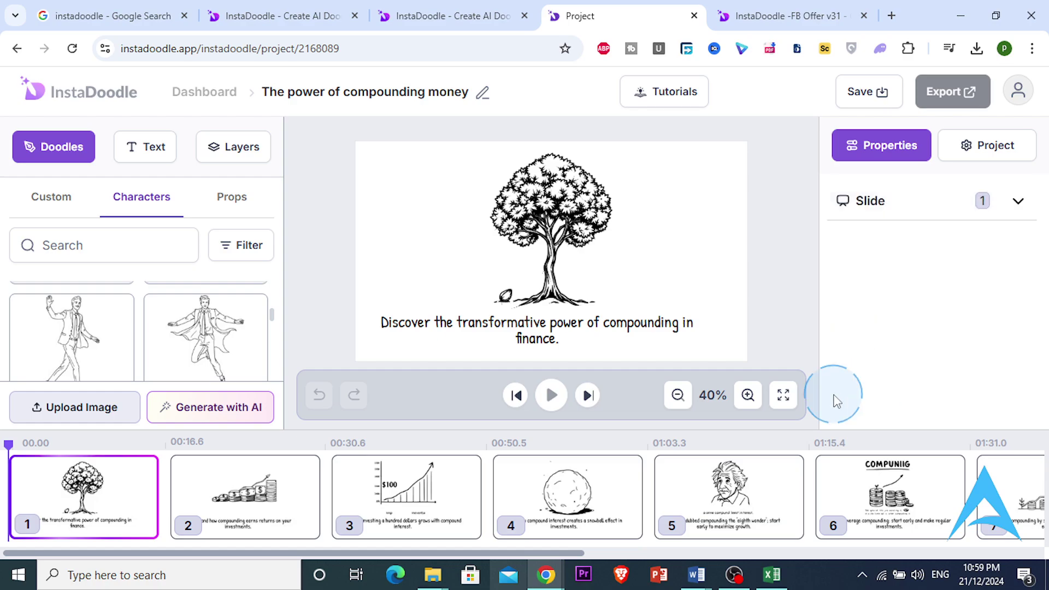
drag(569, 553, 951, 552)
click(731, 525)
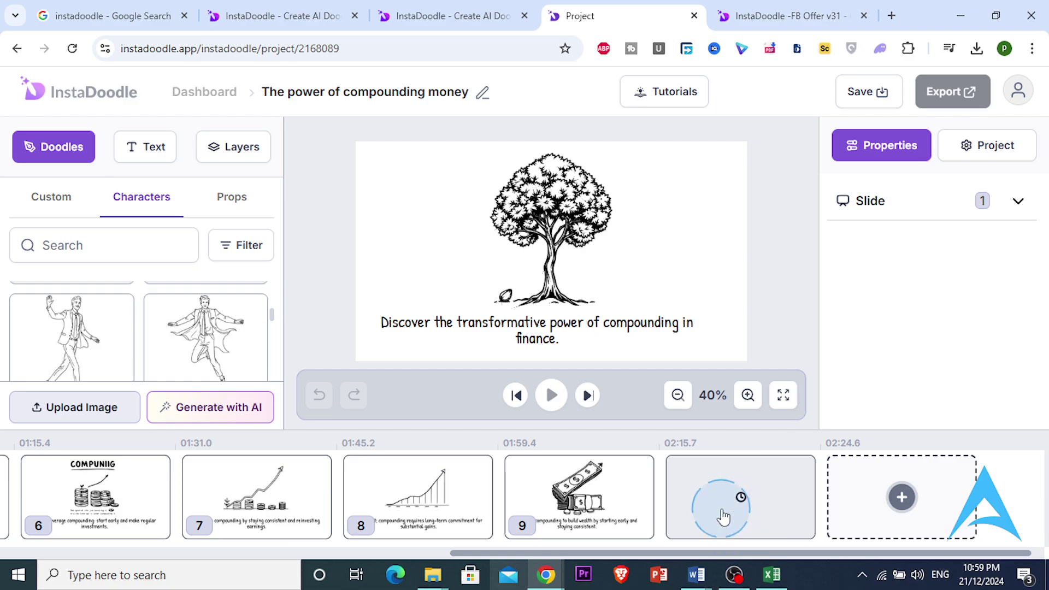
drag(533, 552, 15, 546)
Select the slide 1 caption and apply bold, italic and strikethrough to it.
click(142, 160)
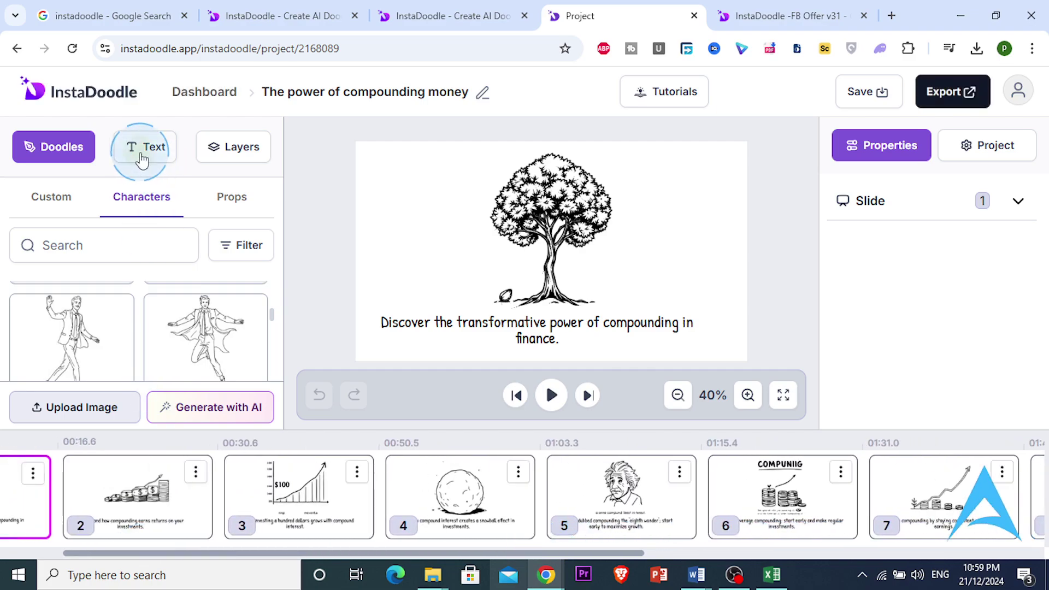
scroll(136, 300, down, 2)
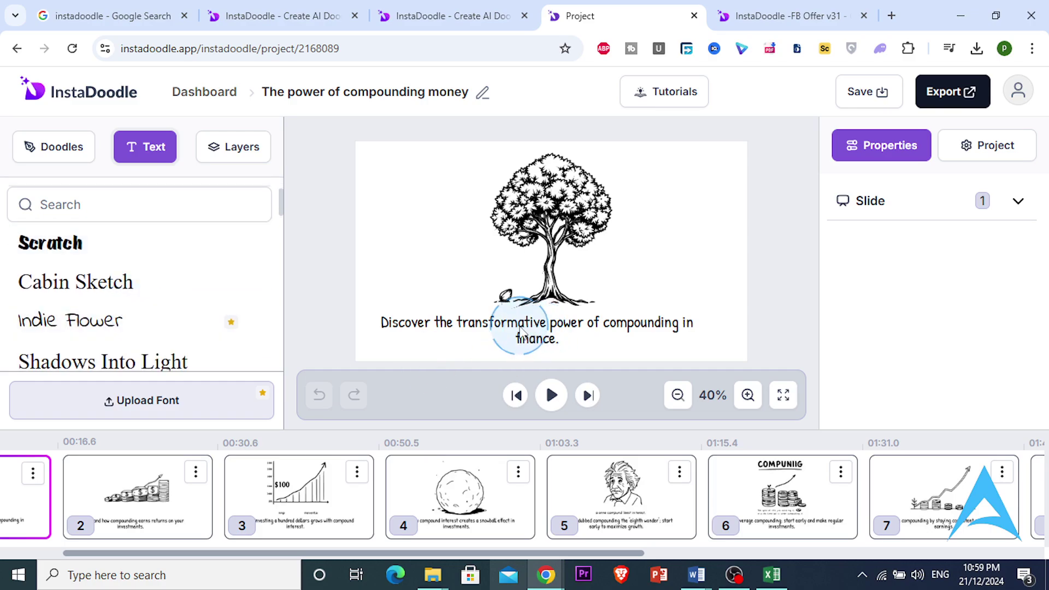
click(522, 331)
click(481, 333)
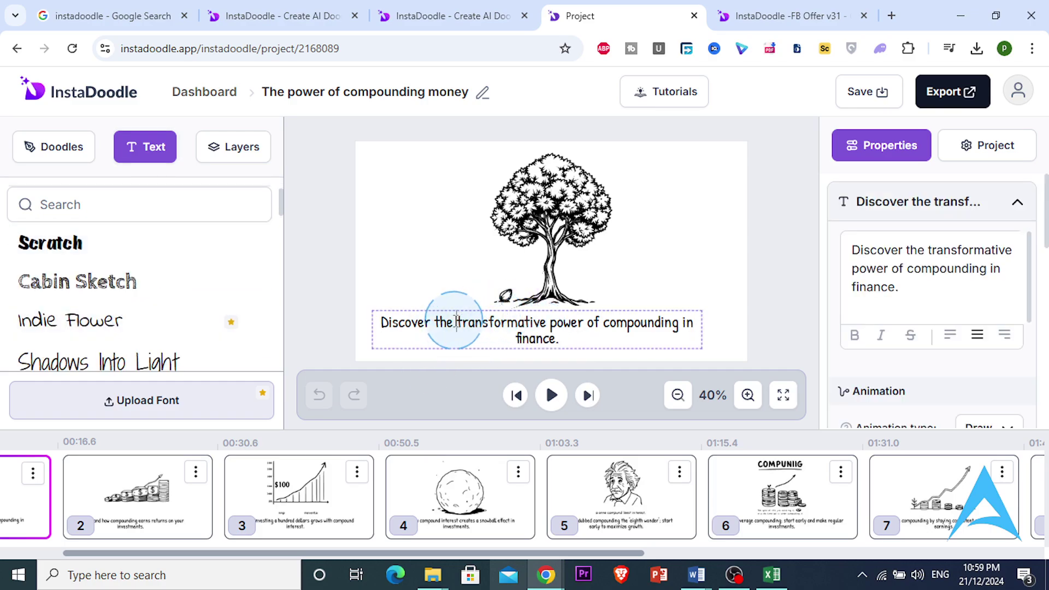
click(856, 343)
click(883, 336)
click(910, 336)
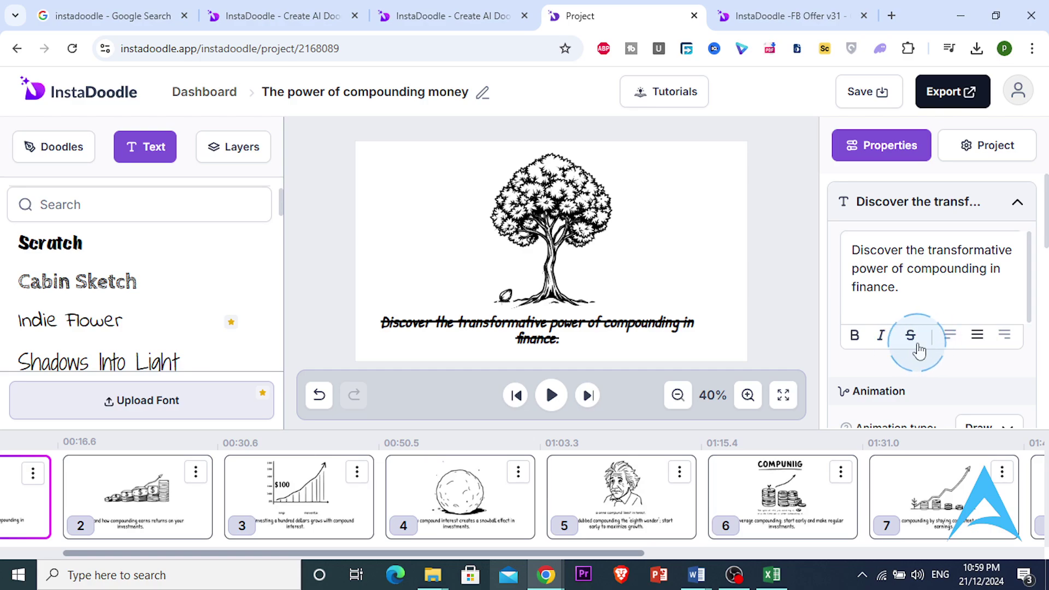
Remove the bold, italic and strikethrough formatting from the caption.
click(879, 339)
click(856, 335)
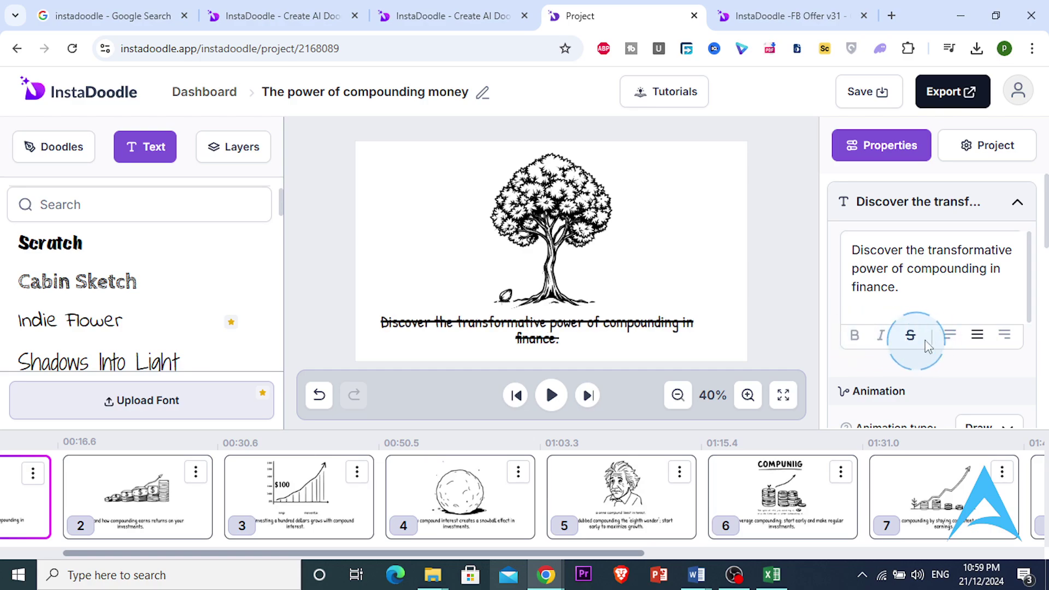
scroll(921, 308, down, 3)
scroll(924, 304, up, 2)
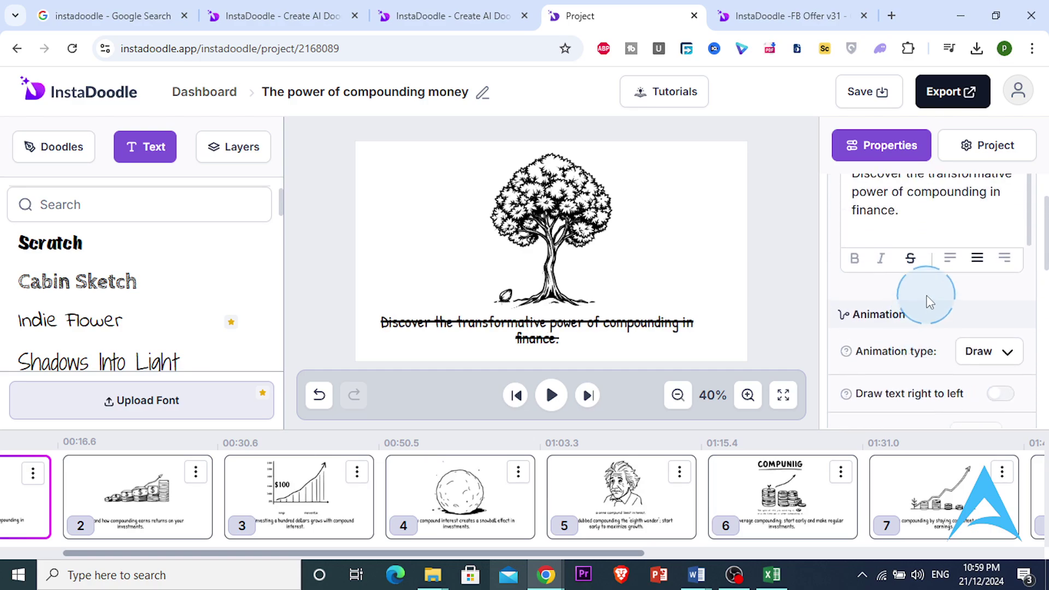
click(910, 257)
scroll(929, 339, down, 2)
Browse the caption's animation types and keep Draw selected.
click(998, 277)
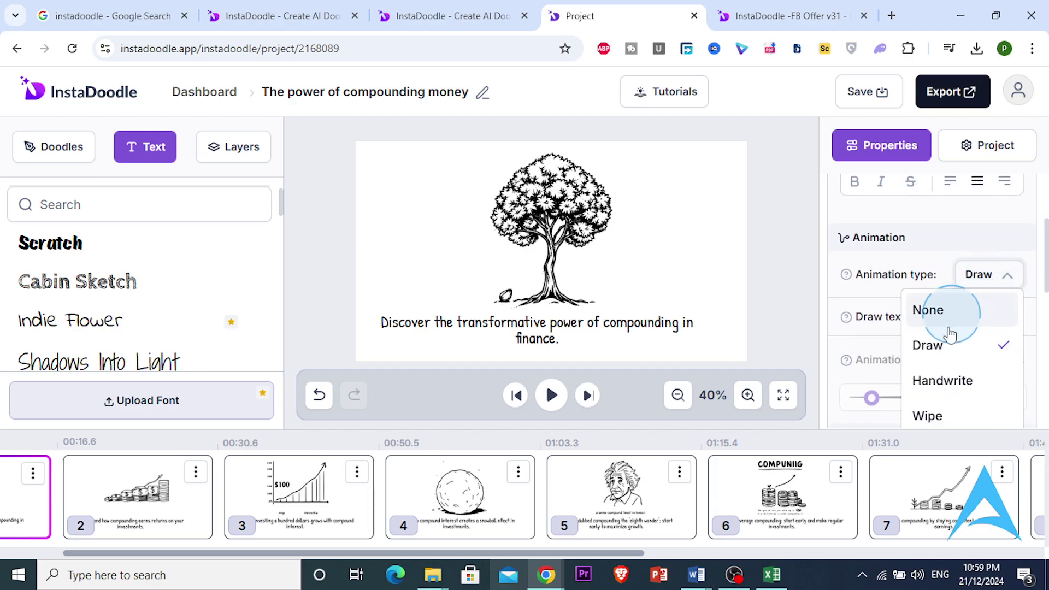
click(948, 386)
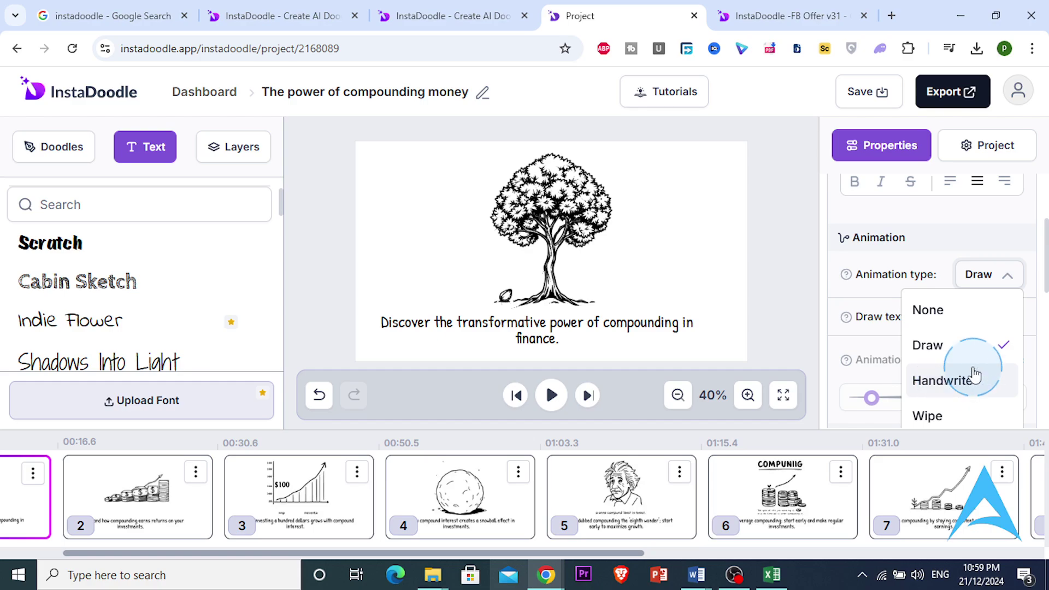
click(956, 354)
click(959, 389)
click(955, 420)
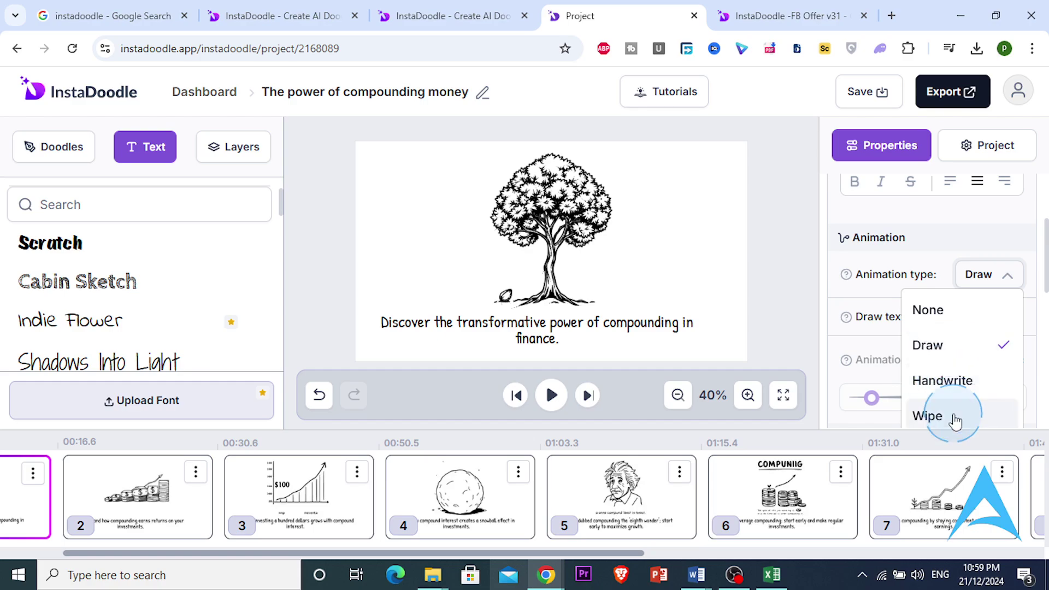
click(883, 281)
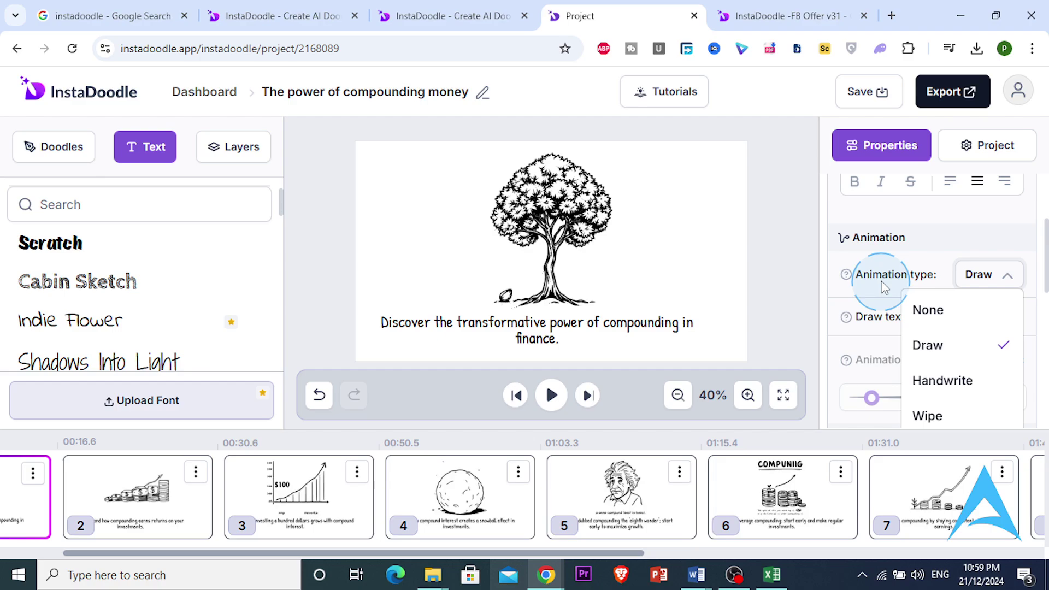
Switch on 'Draw text right to left' for the caption.
scroll(894, 292, down, 2)
scroll(1001, 241, up, 1)
click(1001, 240)
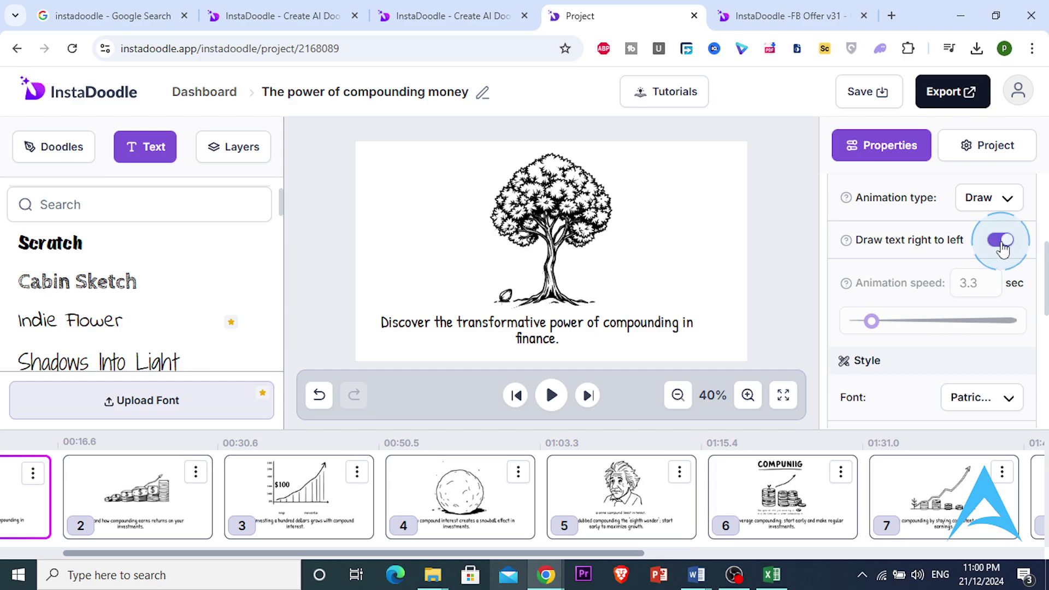
scroll(1003, 247, down, 2)
click(961, 296)
scroll(961, 296, down, 1)
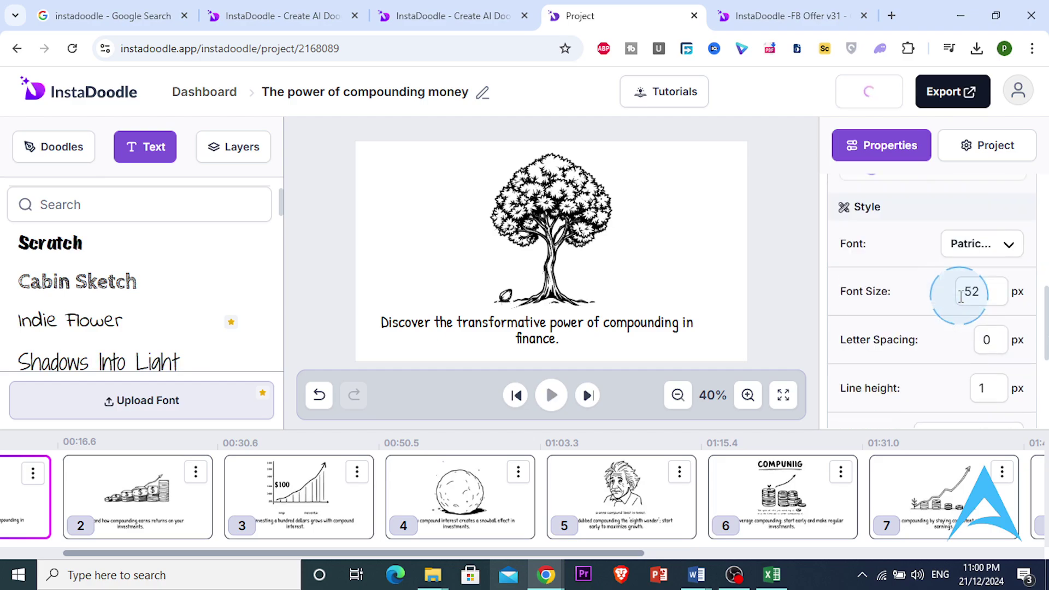
scroll(961, 296, down, 3)
click(1016, 207)
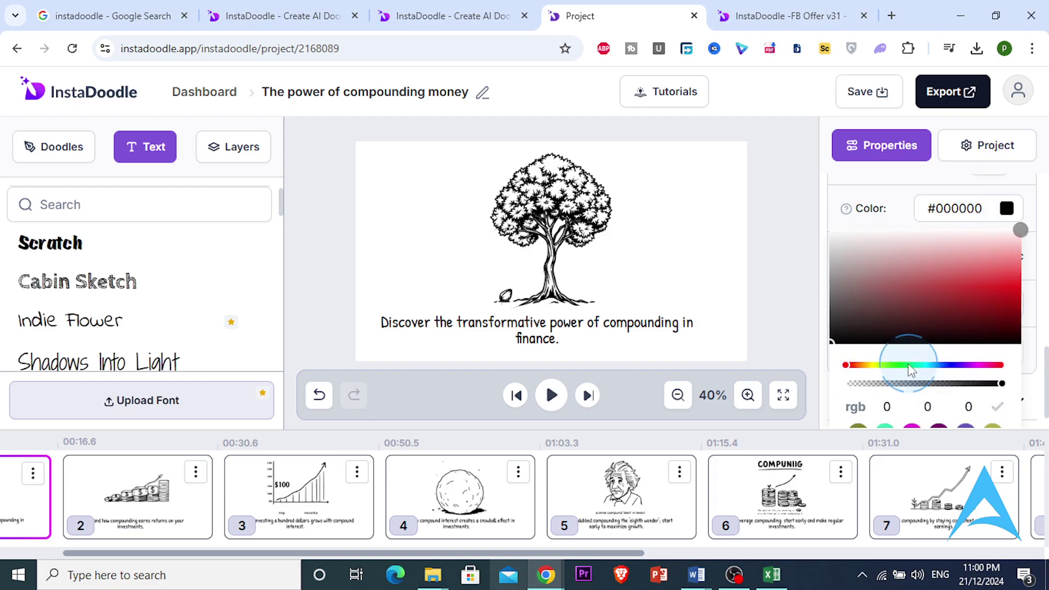
Set the caption colour to bright green #00ff56 and expand the Slide 1 settings.
click(902, 365)
click(968, 228)
click(1011, 241)
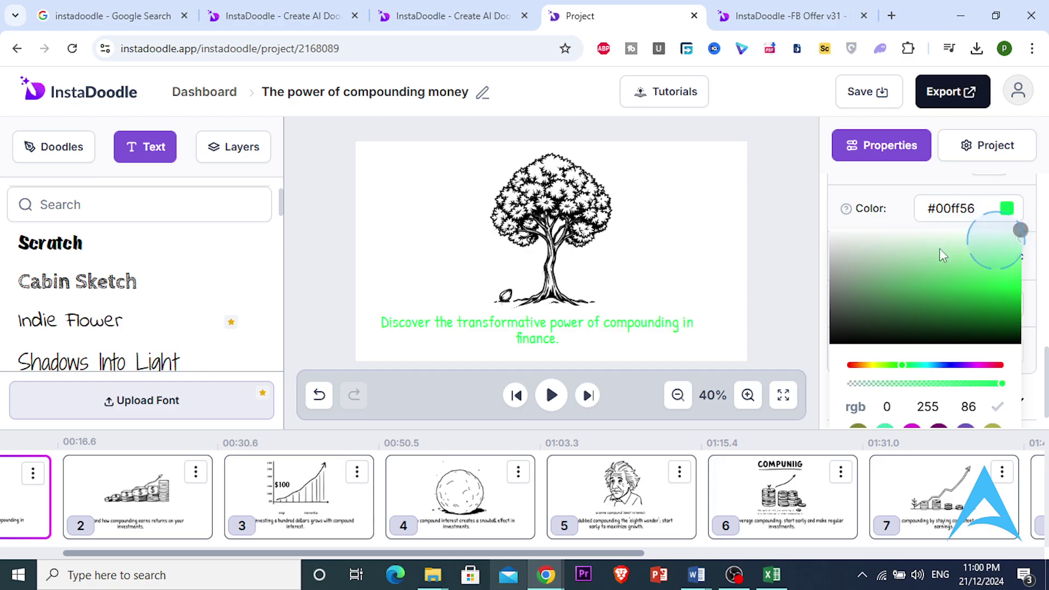
click(801, 272)
click(986, 201)
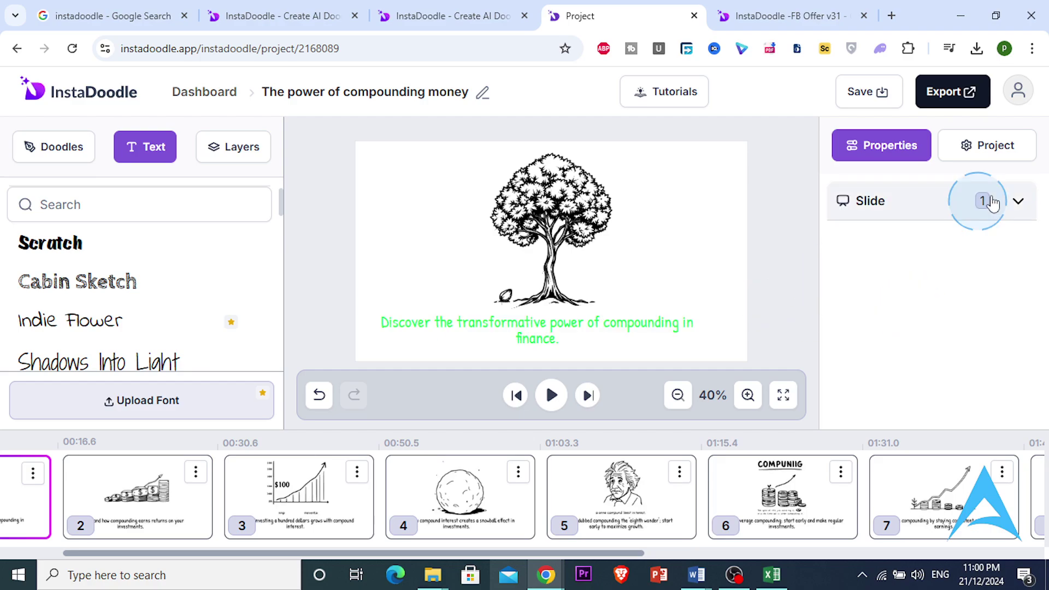
click(1019, 200)
scroll(905, 310, down, 5)
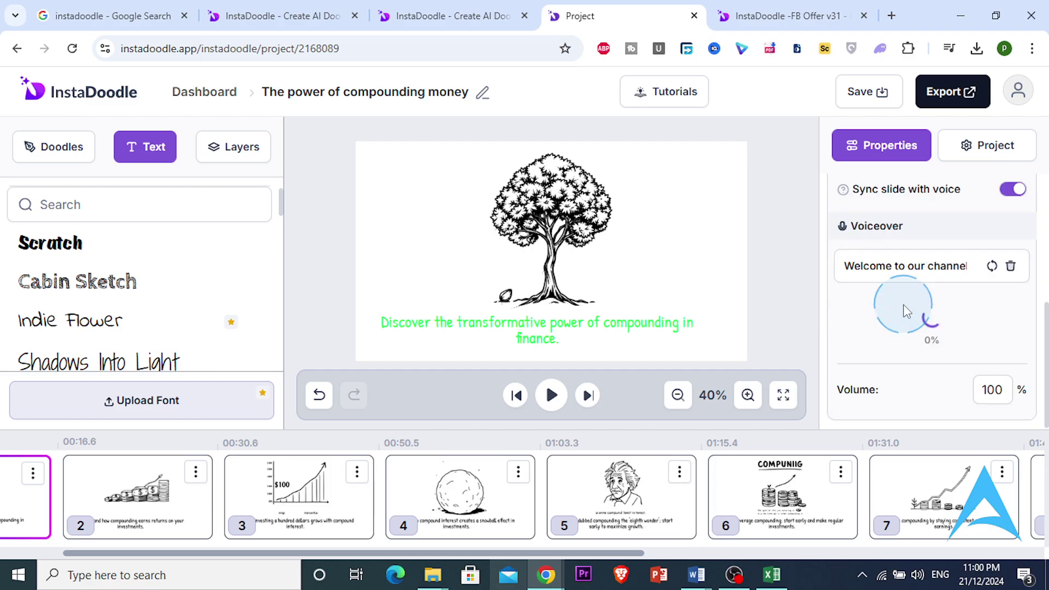
click(26, 151)
Drag a standing businessman from Doodles Characters onto slide 1.
click(134, 248)
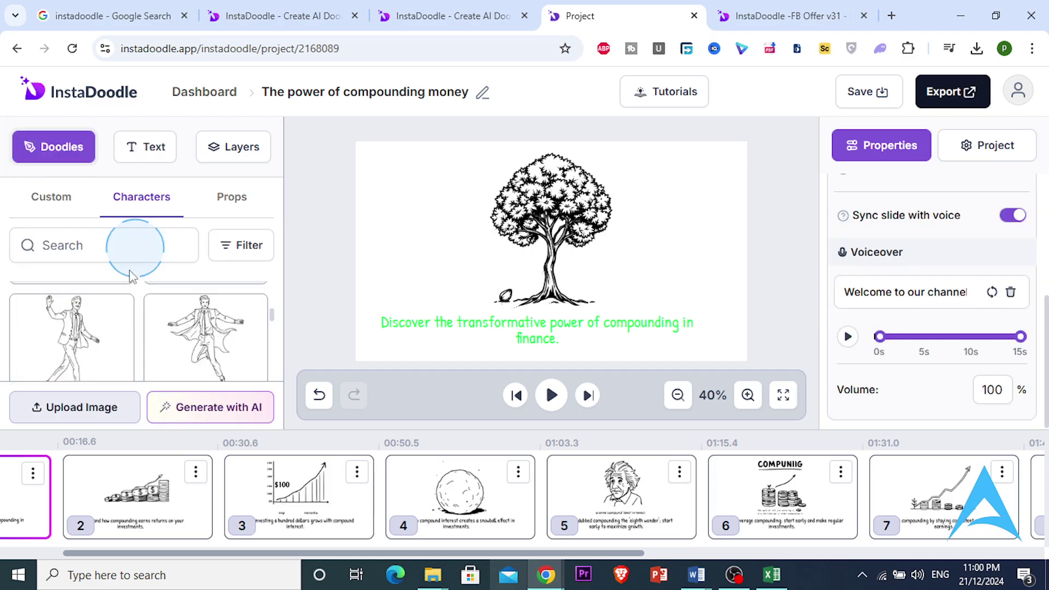
scroll(129, 328, up, 2)
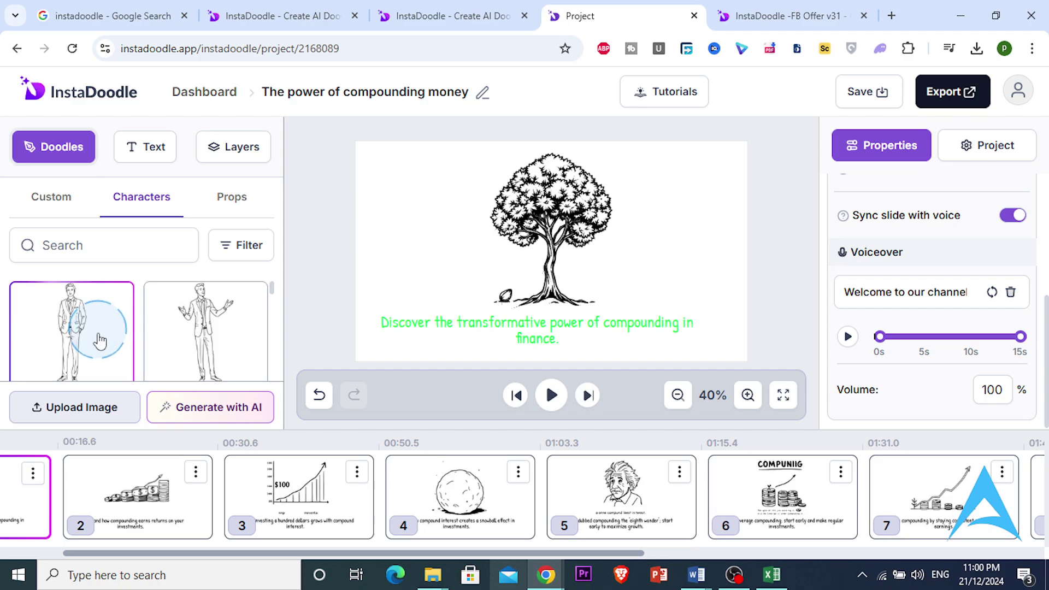
scroll(205, 359, down, 2)
scroll(208, 349, up, 1)
scroll(221, 342, down, 1)
scroll(220, 343, up, 2)
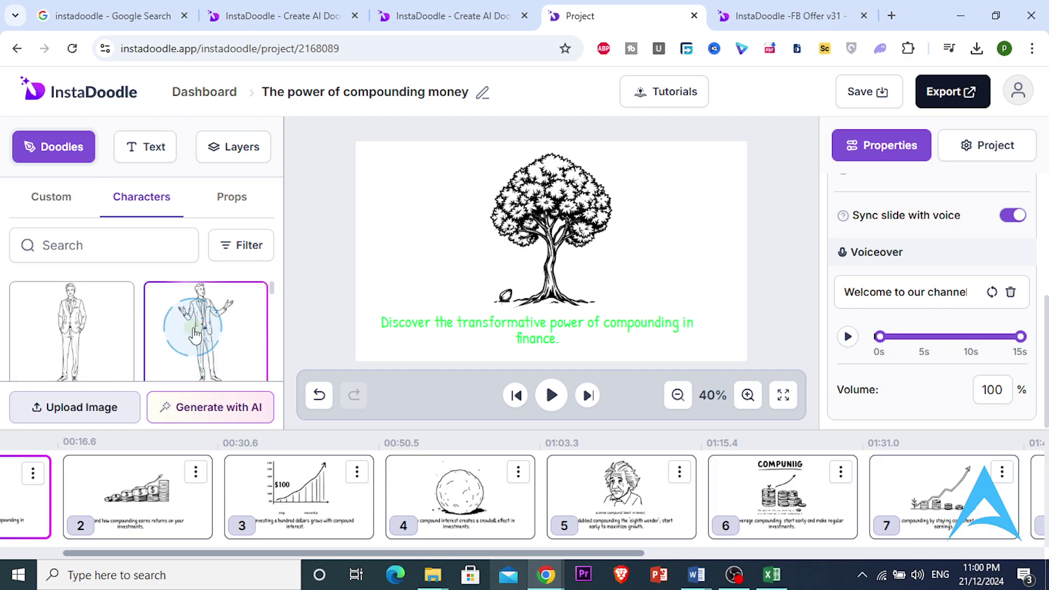
drag(270, 309, 428, 260)
Enlarge the businessman by his corner handle and play a preview of the slide.
drag(453, 304, 460, 314)
click(313, 294)
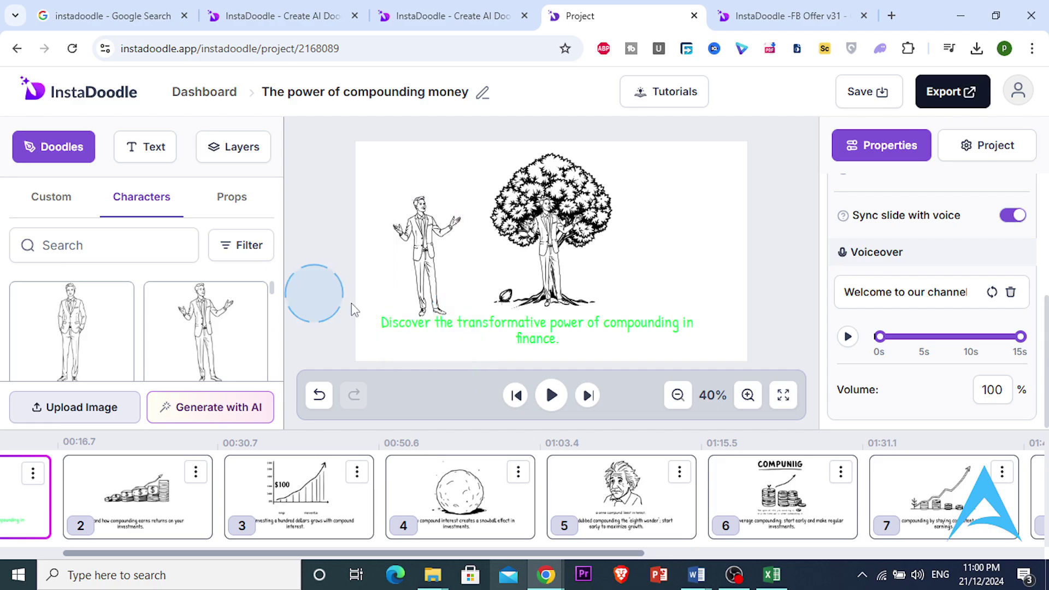
drag(643, 553, 386, 544)
click(550, 396)
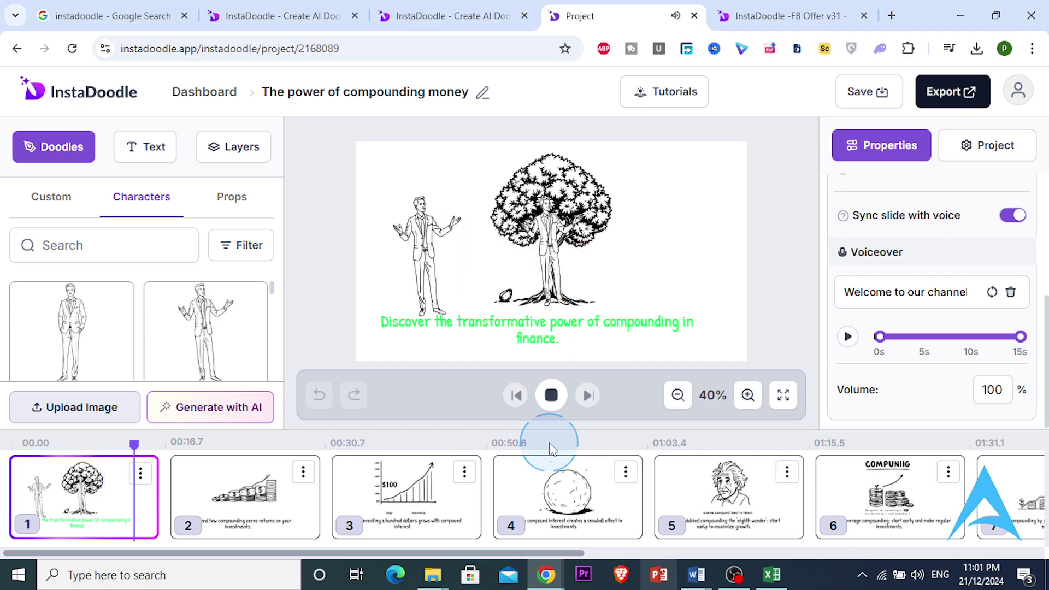
Stop the preview and delete the figure standing in front of the tree.
click(550, 398)
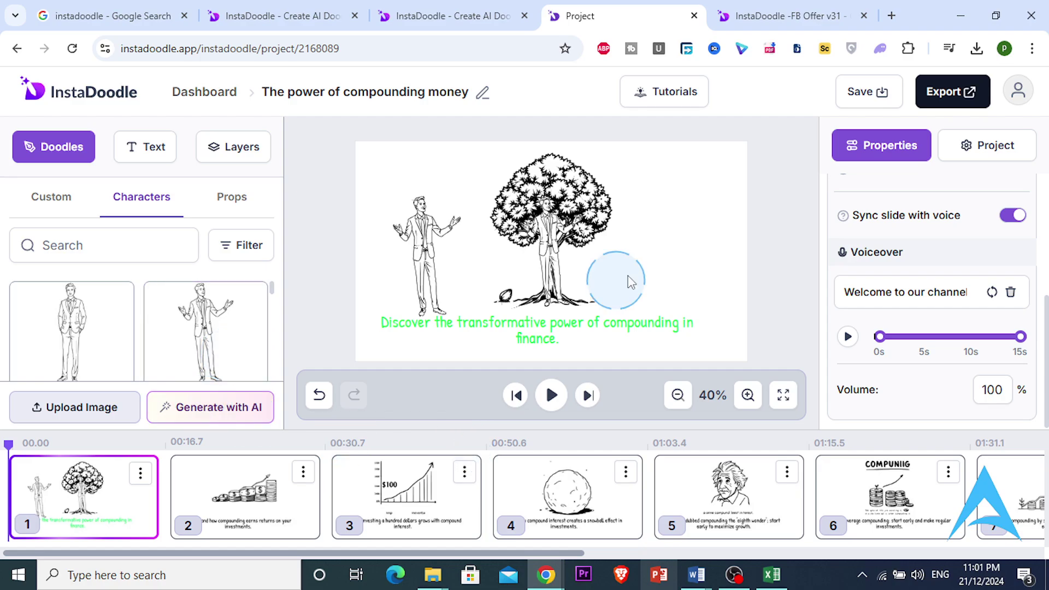
click(546, 250)
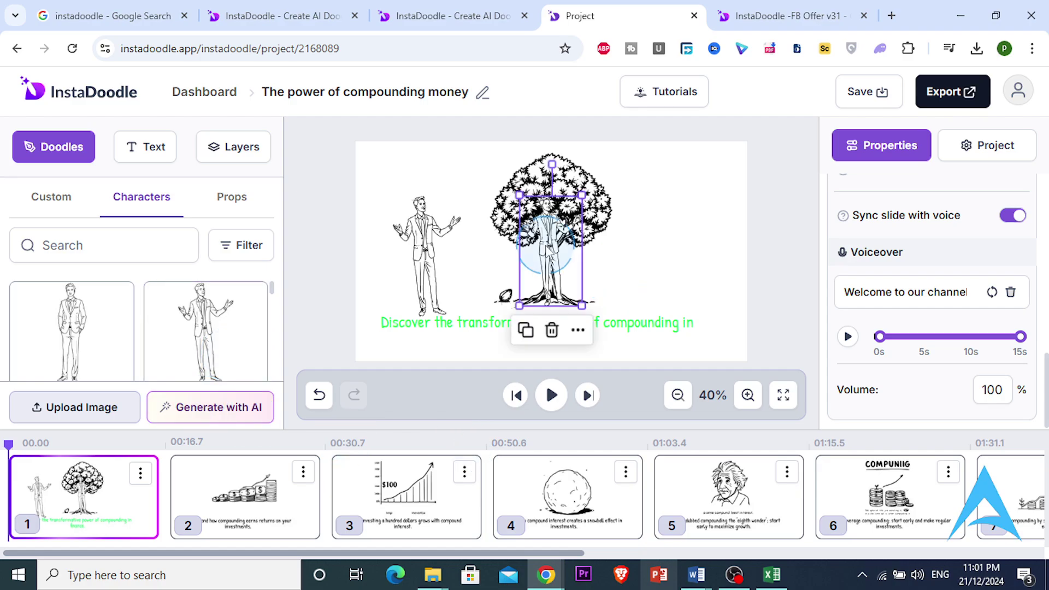
click(553, 335)
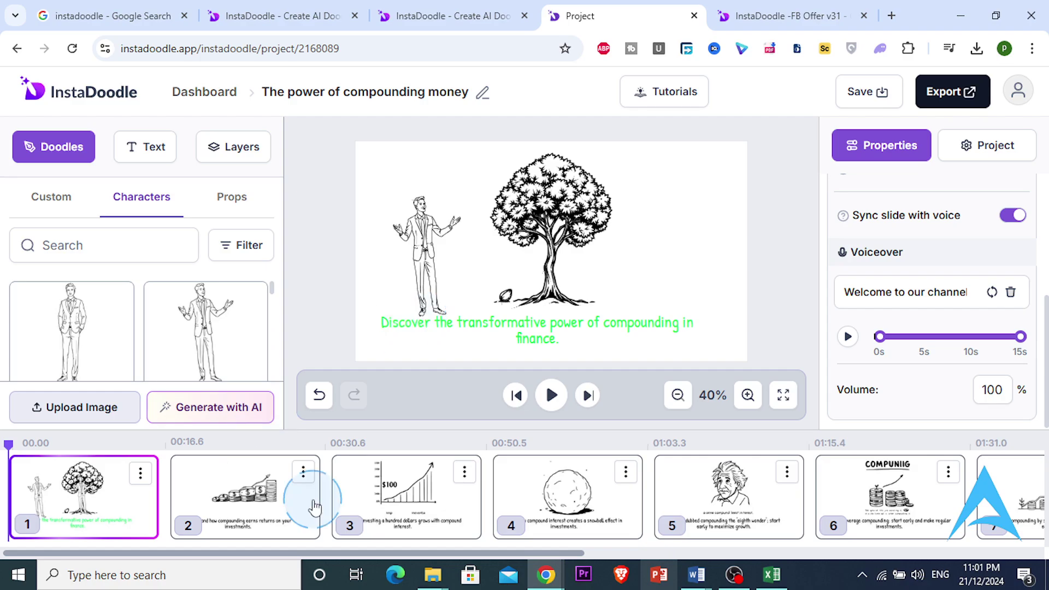
Change the gesturing businessman's Line color in Properties to red #ff0505.
click(413, 236)
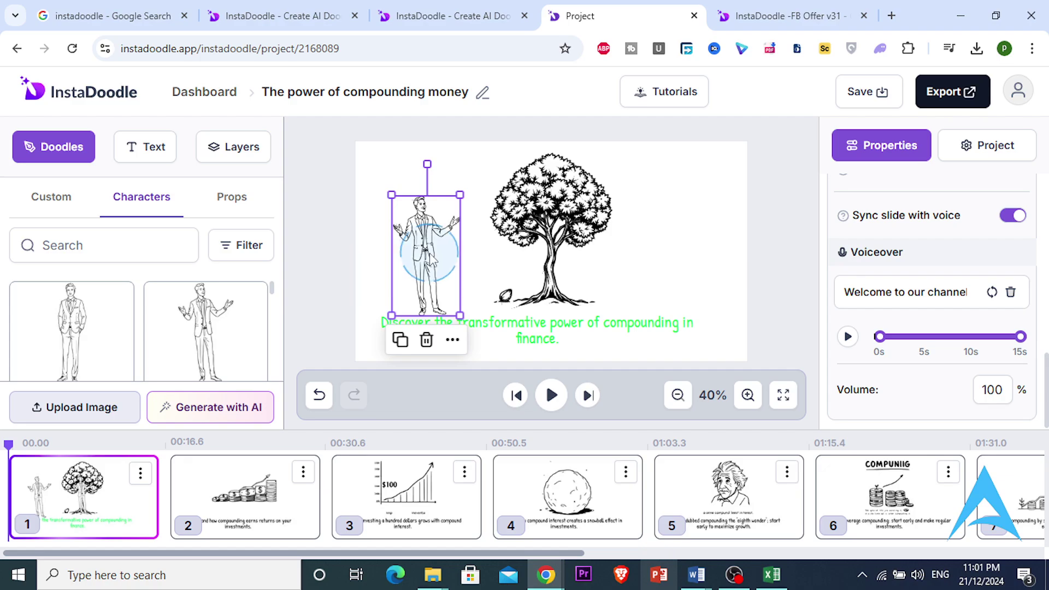
scroll(954, 272, down, 5)
scroll(951, 273, up, 2)
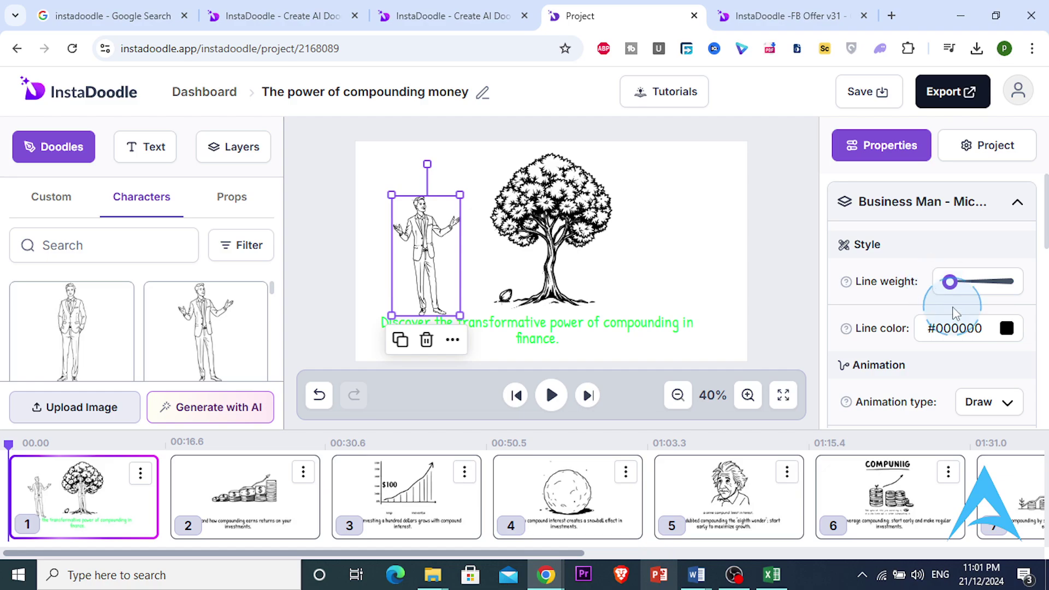
scroll(956, 310, down, 1)
click(1007, 251)
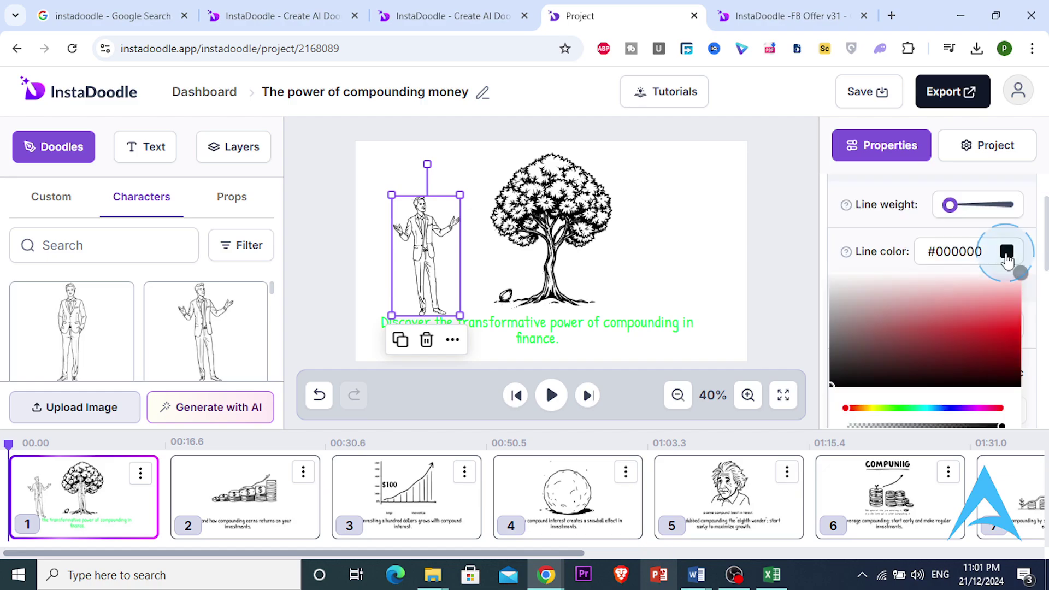
click(1013, 327)
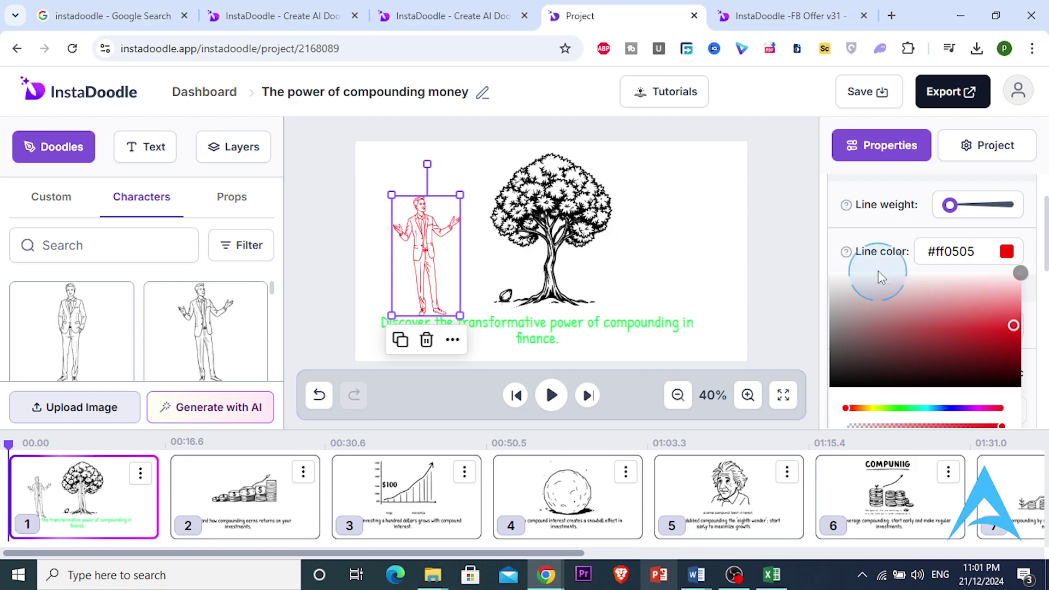
click(880, 206)
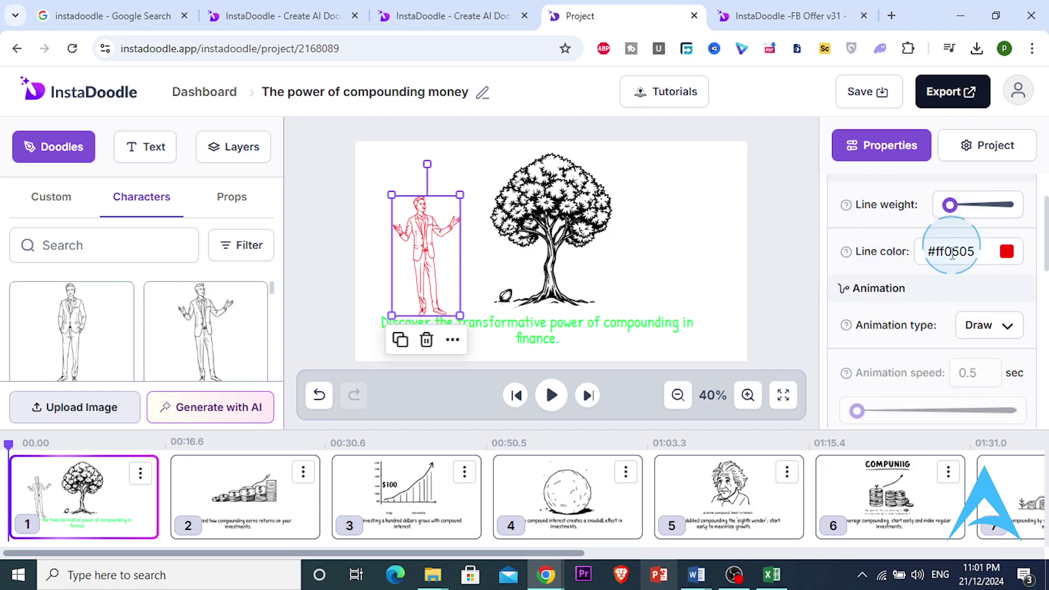